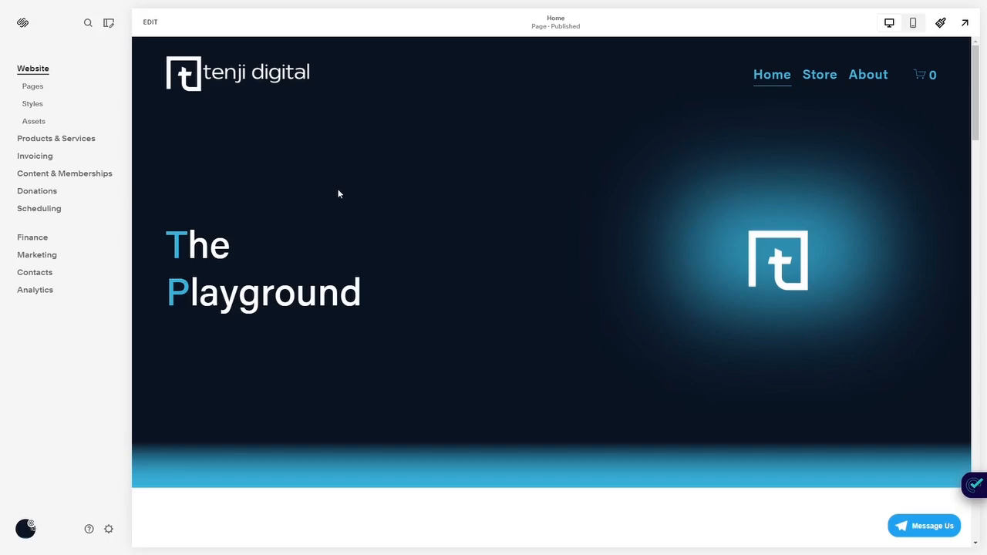
# - Open the Home page for editing and add the People section "Meet the Team" with six circular portraits below the Lorem Ipsum section
pyautogui.click(146, 25)
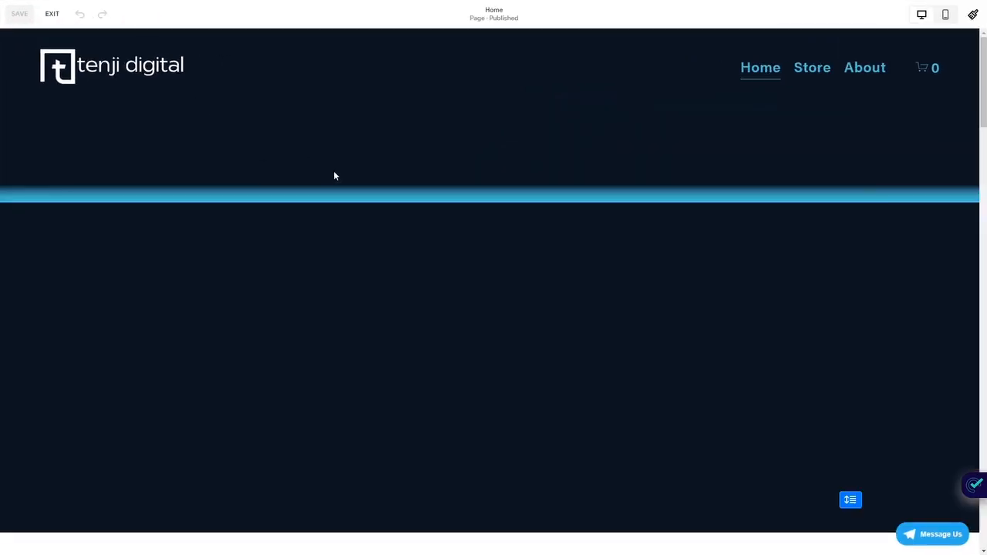
pyautogui.scroll(-4, 399, 255)
pyautogui.scroll(-6, 400, 258)
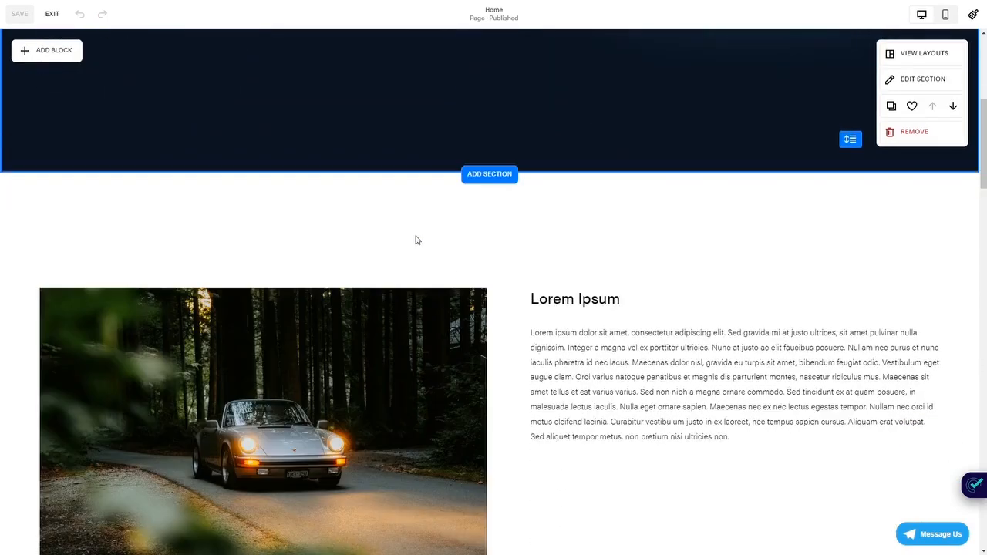
pyautogui.scroll(2, 489, 217)
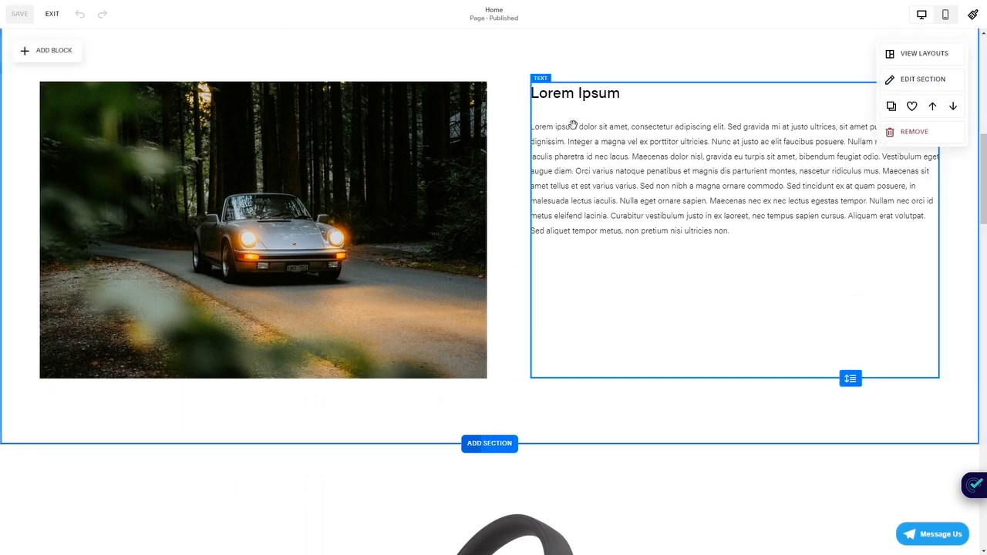
pyautogui.click(490, 444)
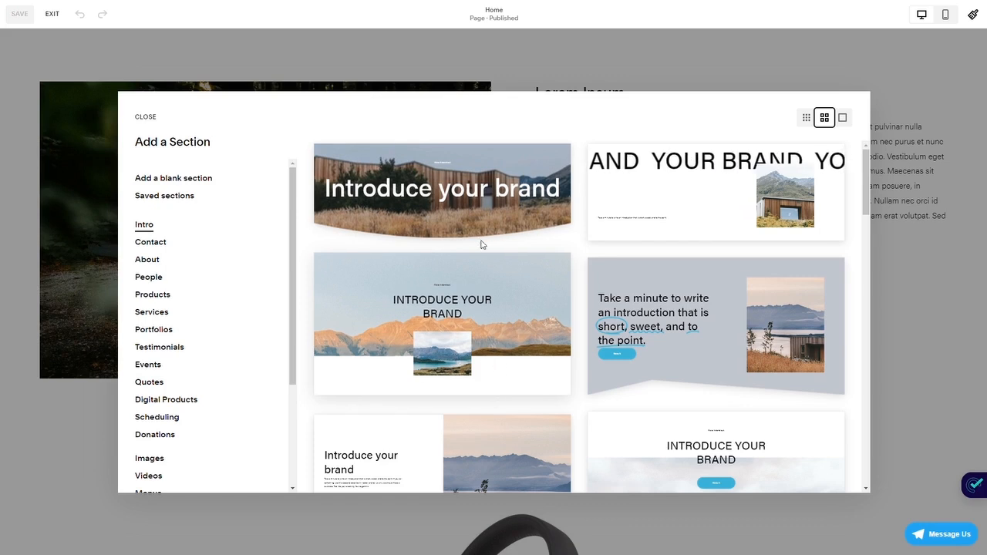
pyautogui.scroll(-5, 692, 354)
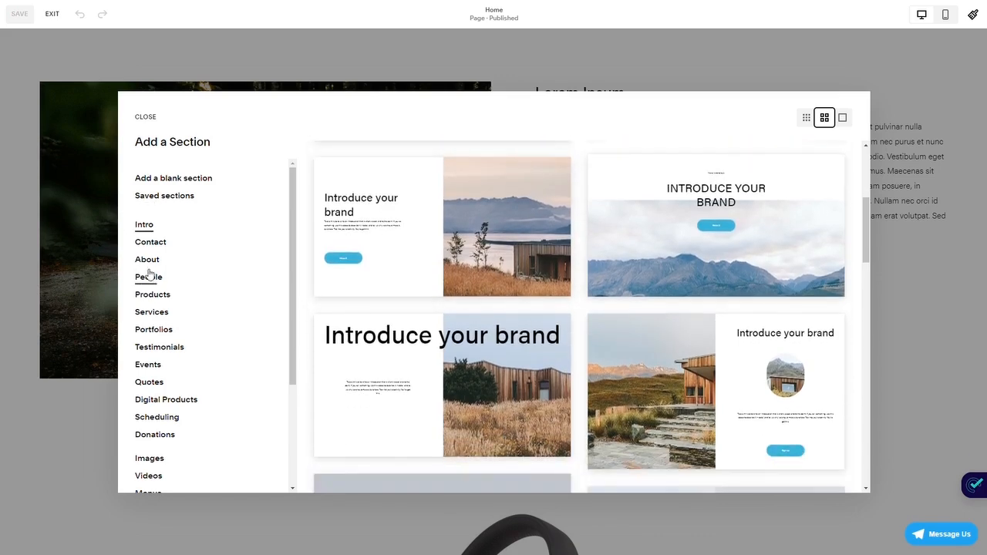
pyautogui.click(154, 281)
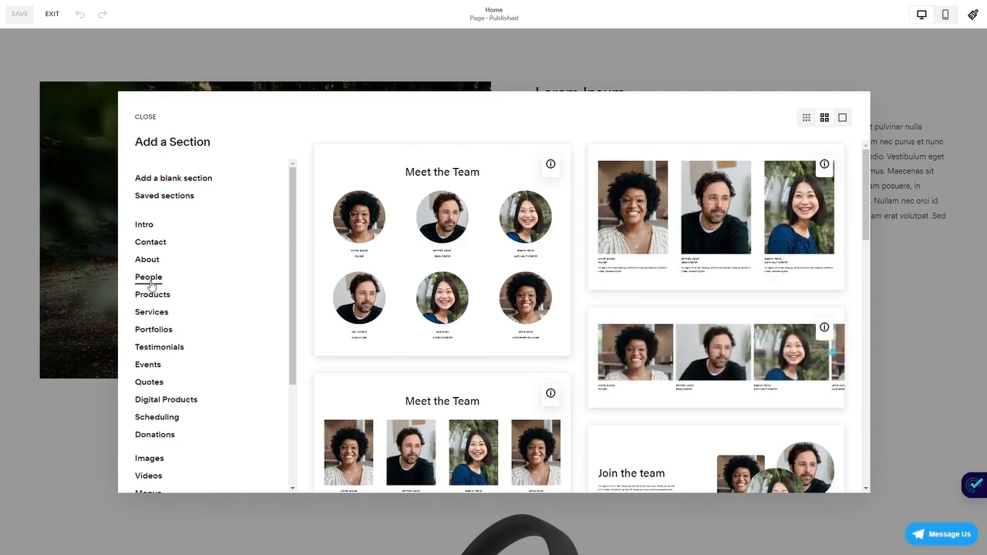
pyautogui.moveTo(832, 166)
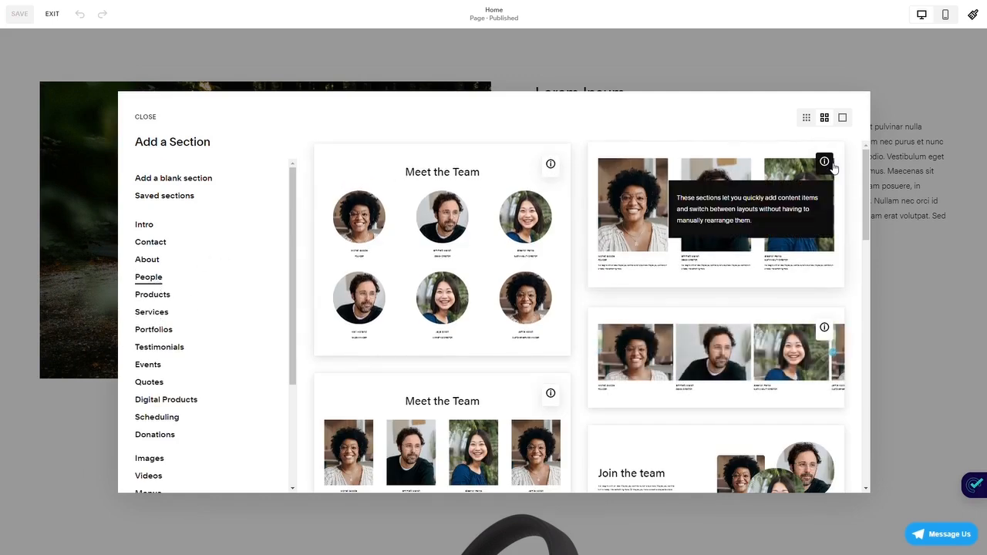
pyautogui.moveTo(826, 334)
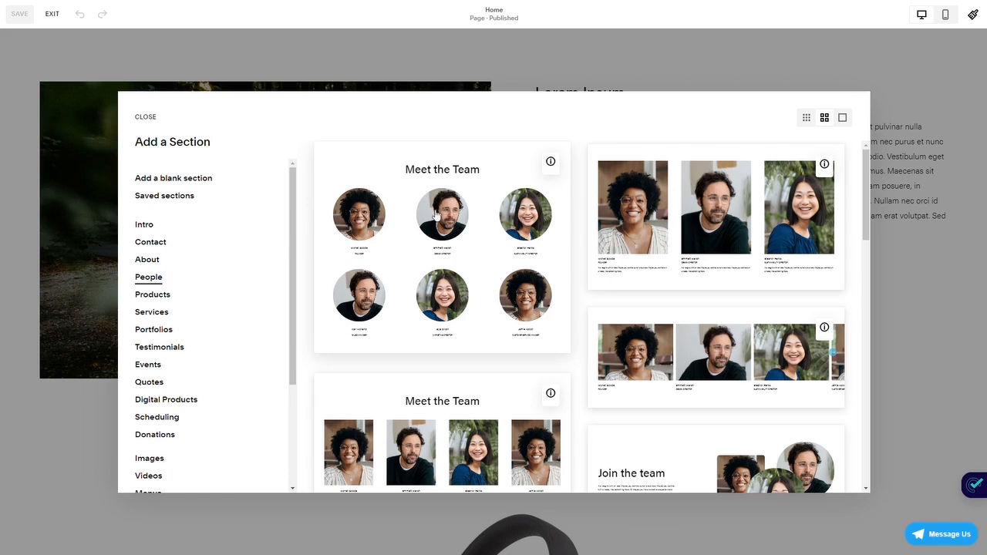
pyautogui.click(450, 236)
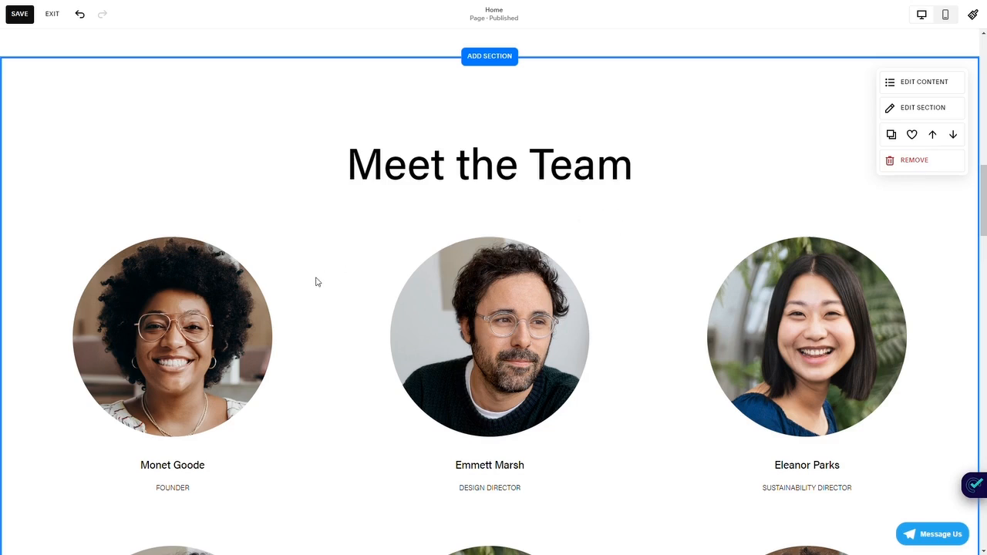
# - Examine whether the new team section's heading is editable on the page, and compare its editing options with those of the section above
pyautogui.scroll(-1, 324, 276)
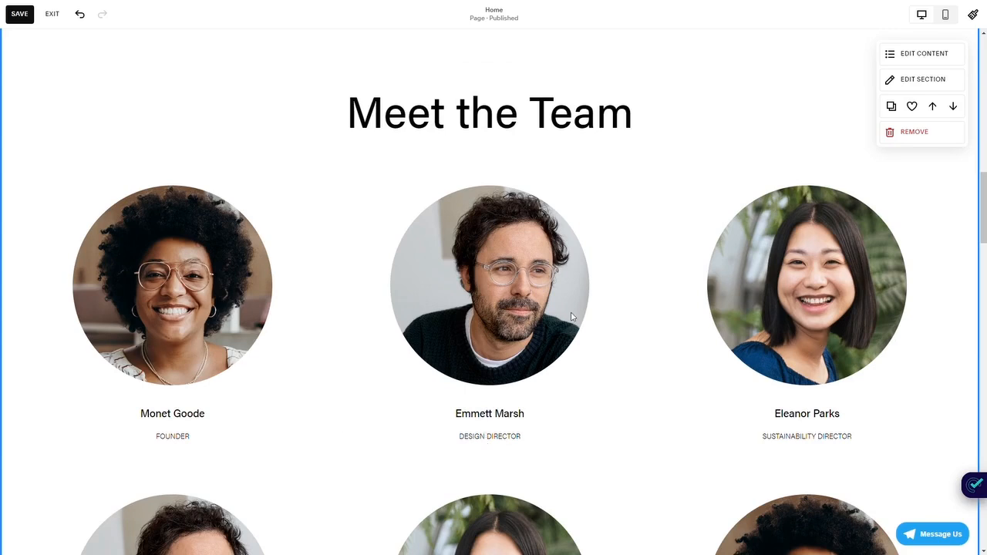
pyautogui.doubleClick(400, 100)
pyautogui.moveTo(531, 107); pyautogui.dragTo(509, 106)
pyautogui.click(496, 115)
pyautogui.scroll(-1, 571, 172)
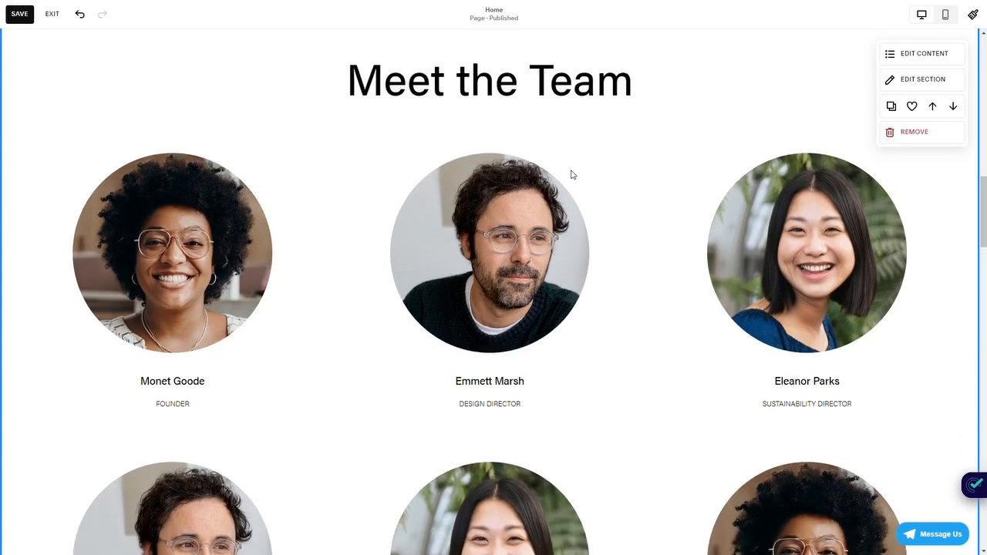
pyautogui.scroll(2, 571, 172)
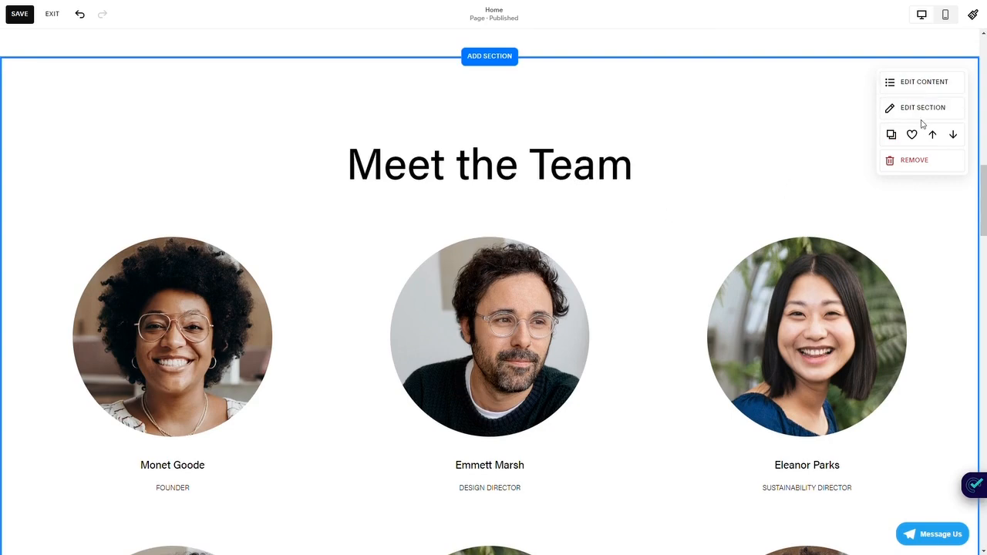
pyautogui.scroll(2, 747, 352)
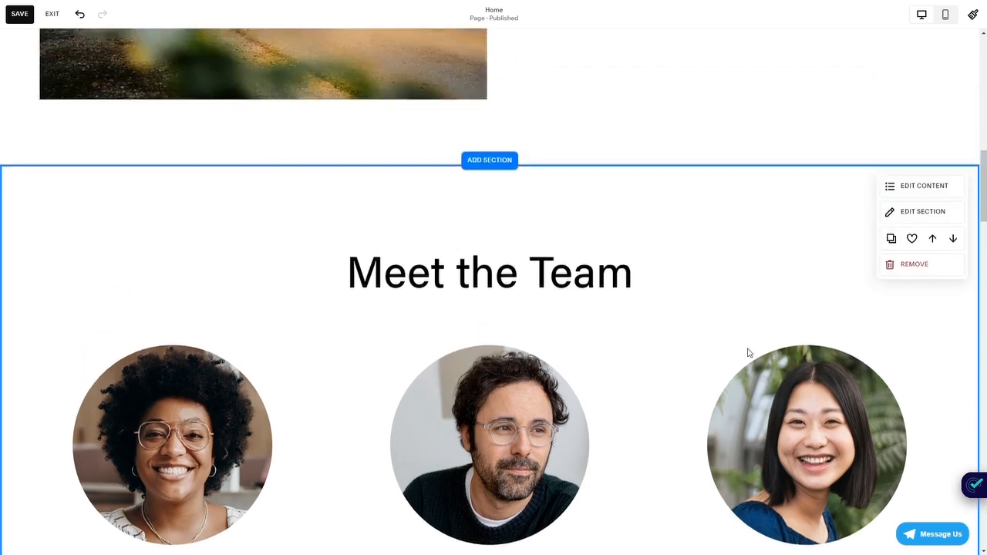
pyautogui.scroll(5, 747, 352)
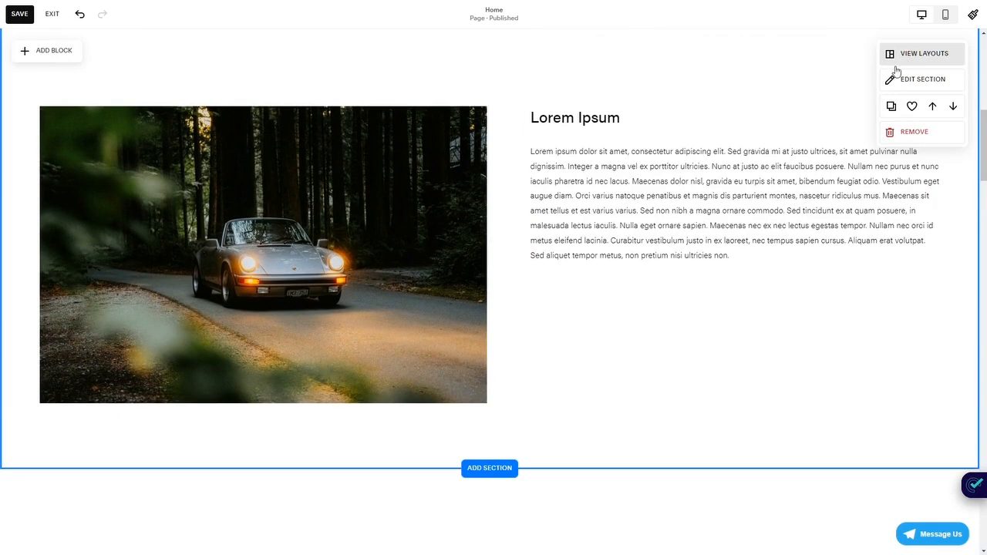
pyautogui.scroll(-6, 732, 161)
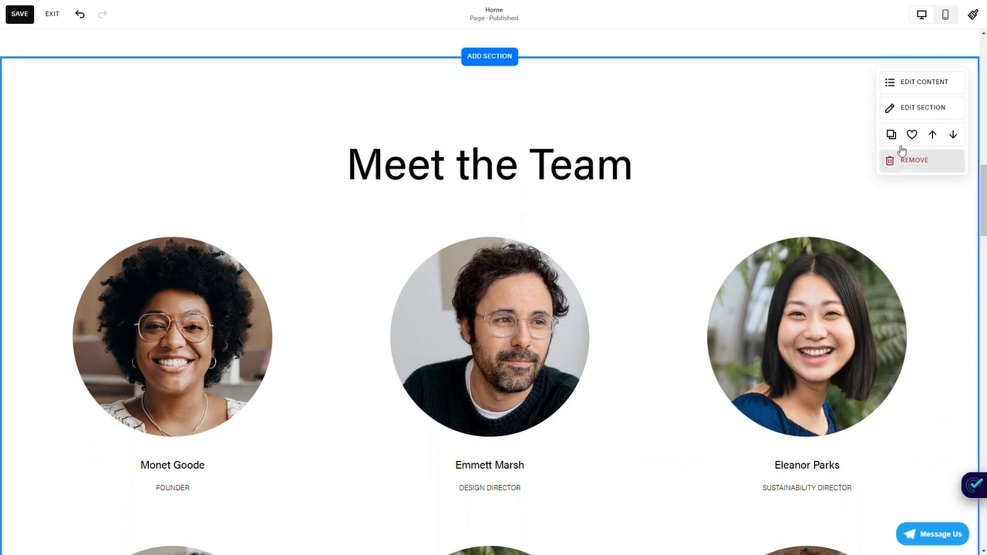
# - In the team section's content settings, switch the section title off and back on, and enable the section button
pyautogui.click(920, 85)
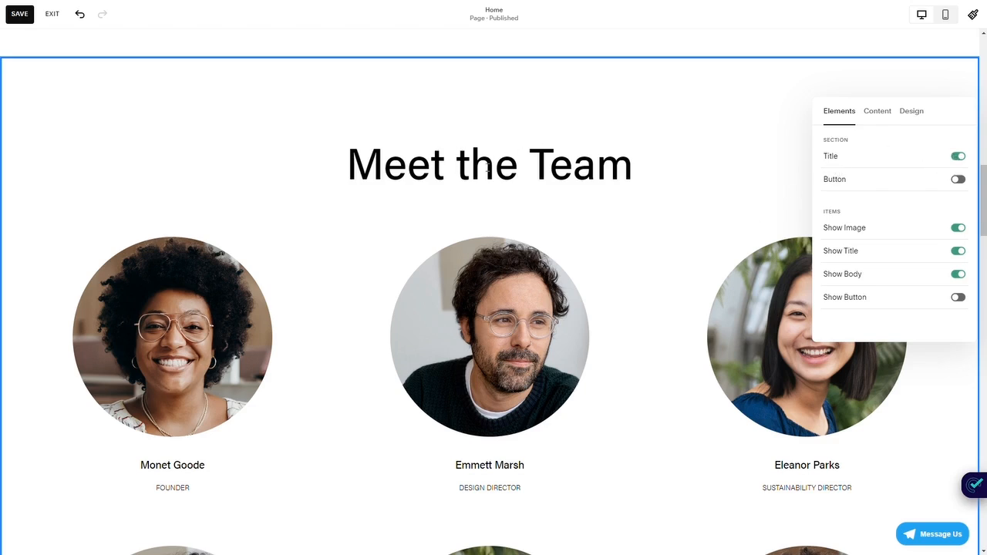
pyautogui.click(958, 157)
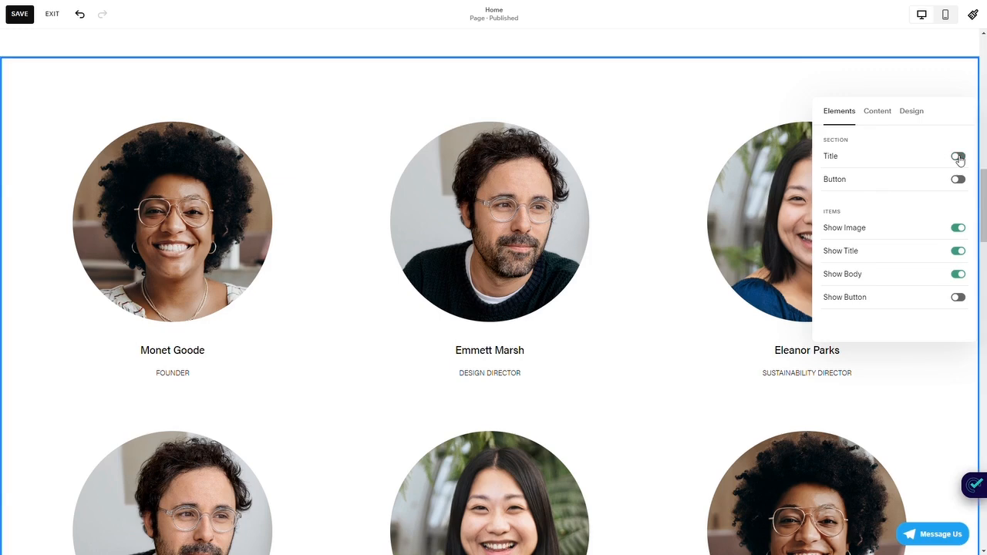
pyautogui.click(958, 157)
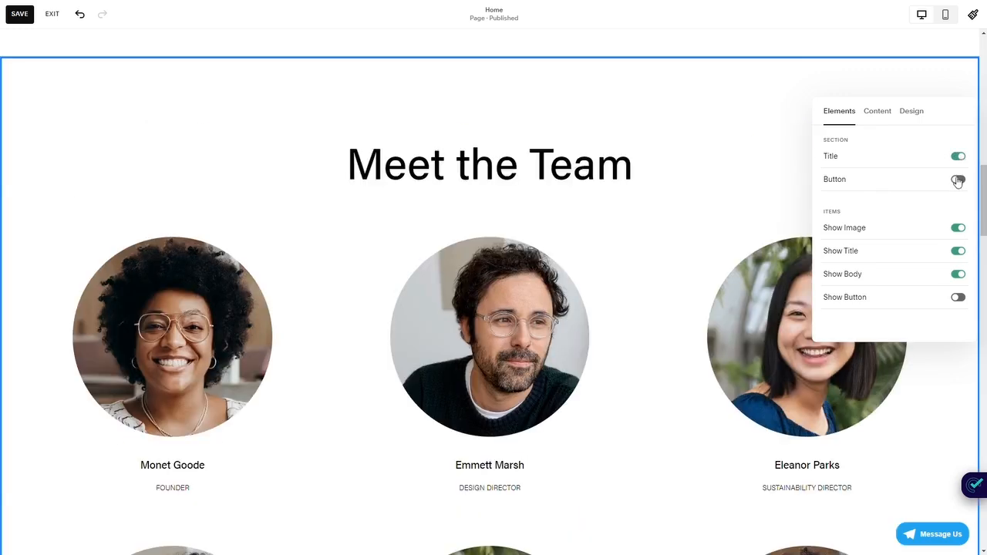
pyautogui.click(958, 179)
pyautogui.scroll(-4, 532, 157)
pyautogui.scroll(-3, 532, 157)
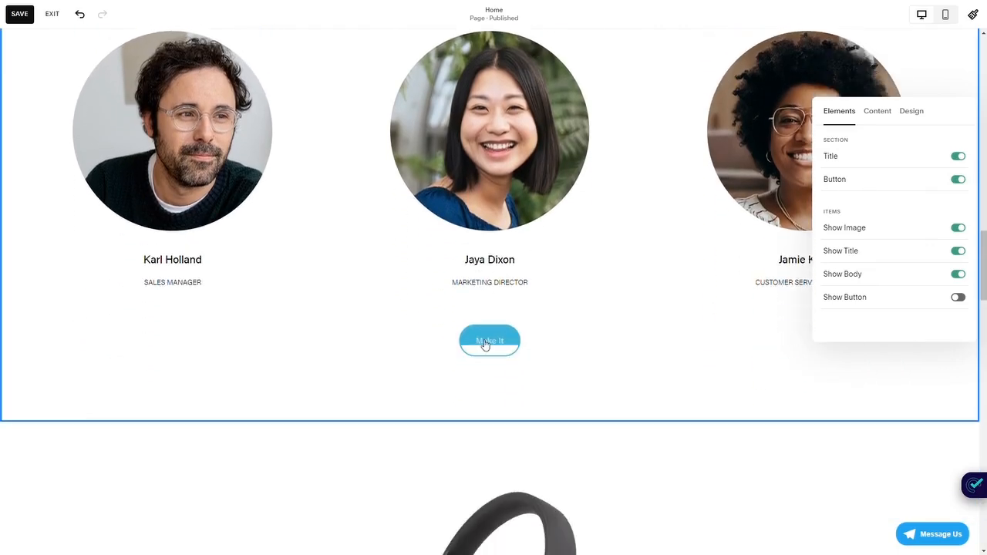
pyautogui.scroll(2, 524, 344)
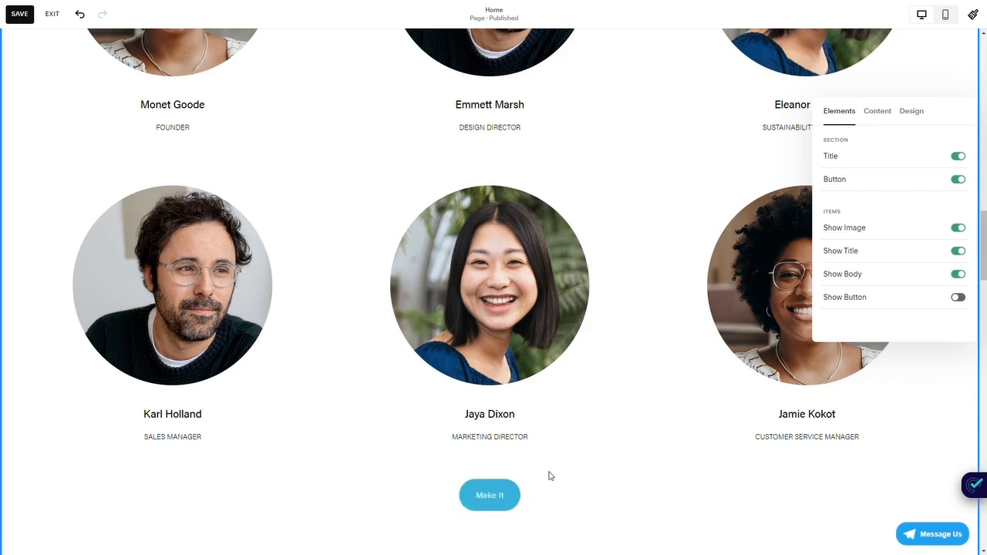
pyautogui.scroll(4, 551, 422)
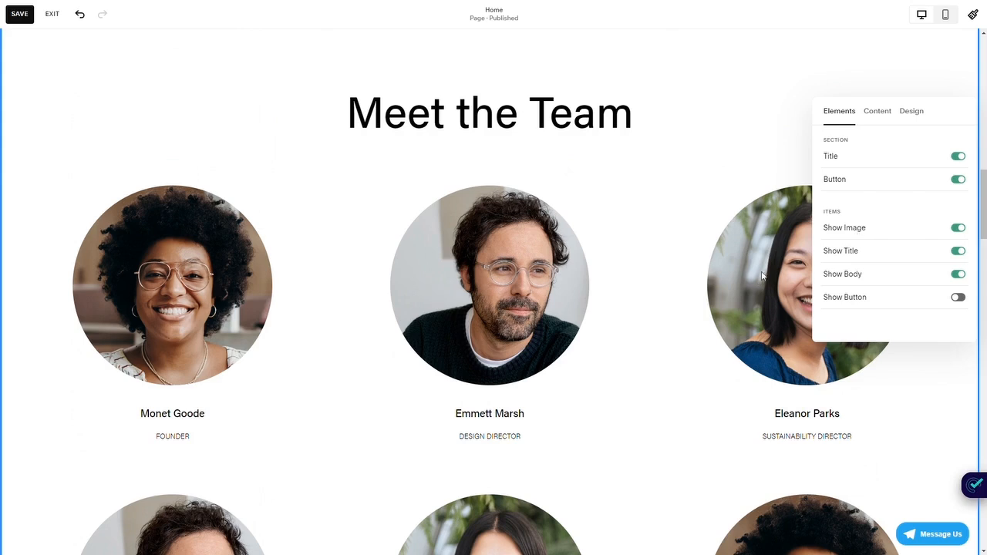
# - Try hiding the team items' images, titles and body text one at a time, restoring each one
pyautogui.click(959, 230)
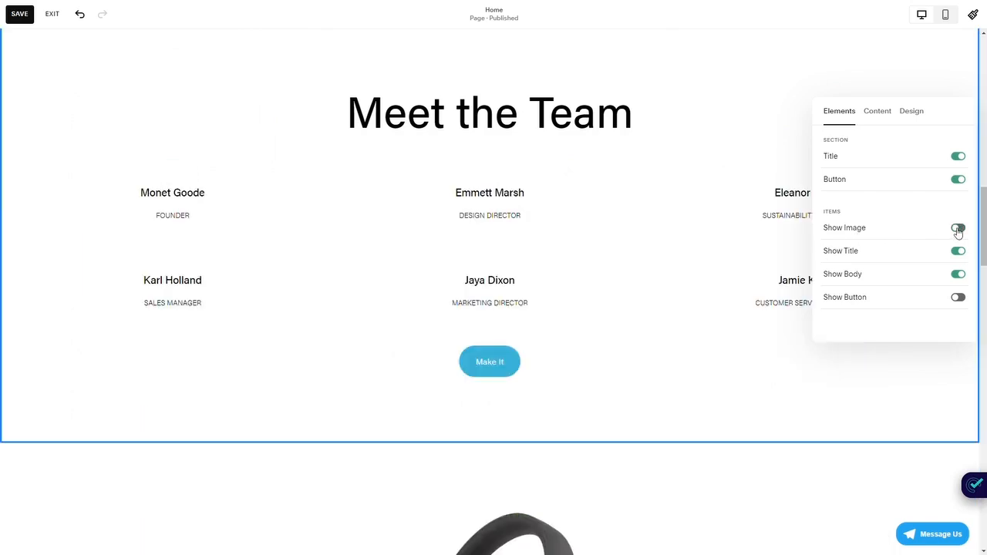
pyautogui.click(959, 230)
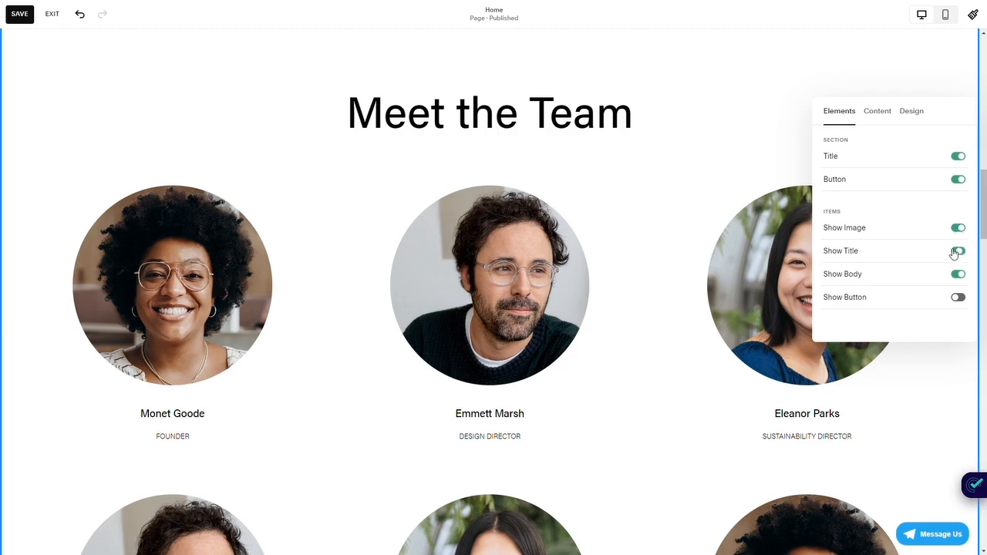
pyautogui.click(957, 251)
pyautogui.click(957, 252)
pyautogui.click(955, 275)
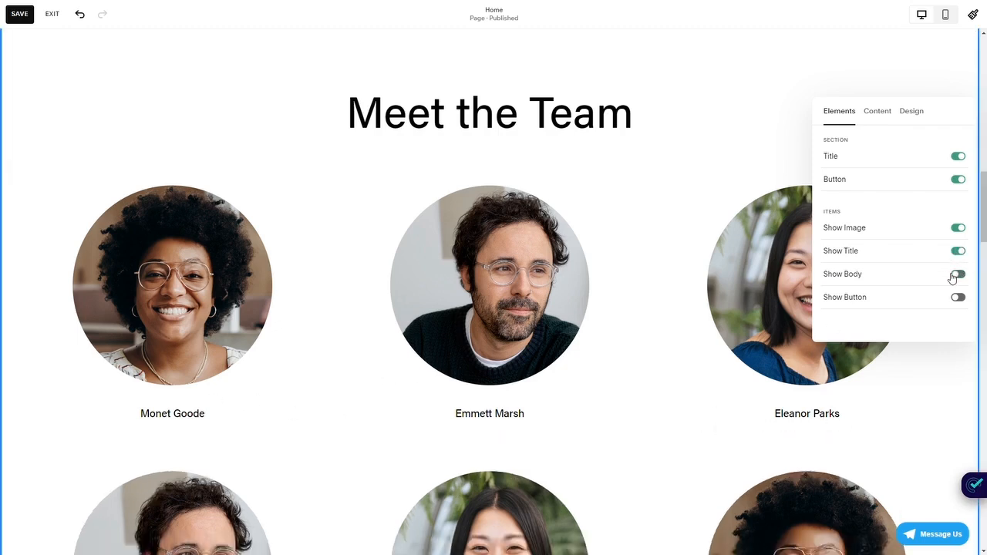
pyautogui.click(955, 276)
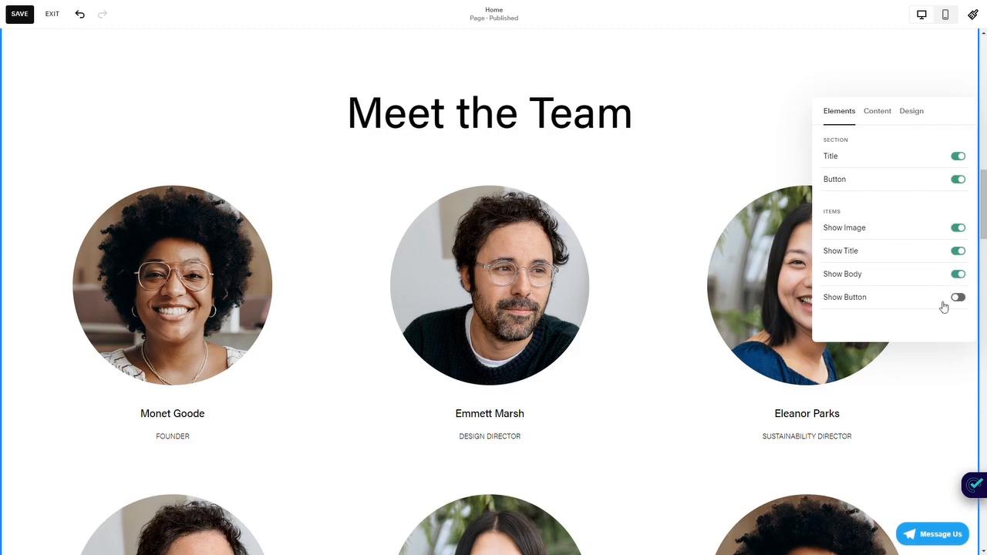
# - Enable the button on every team item
pyautogui.click(955, 299)
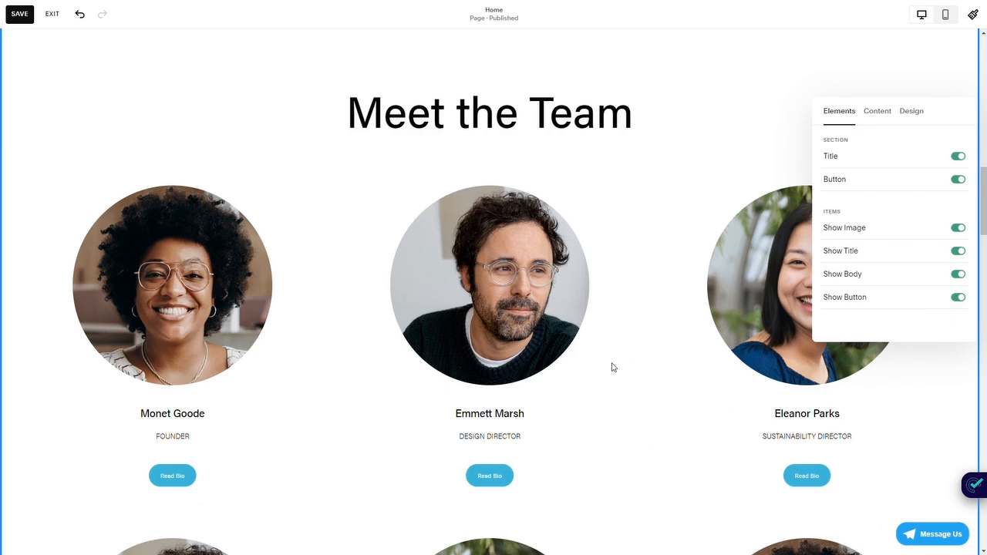
pyautogui.scroll(-1, 613, 367)
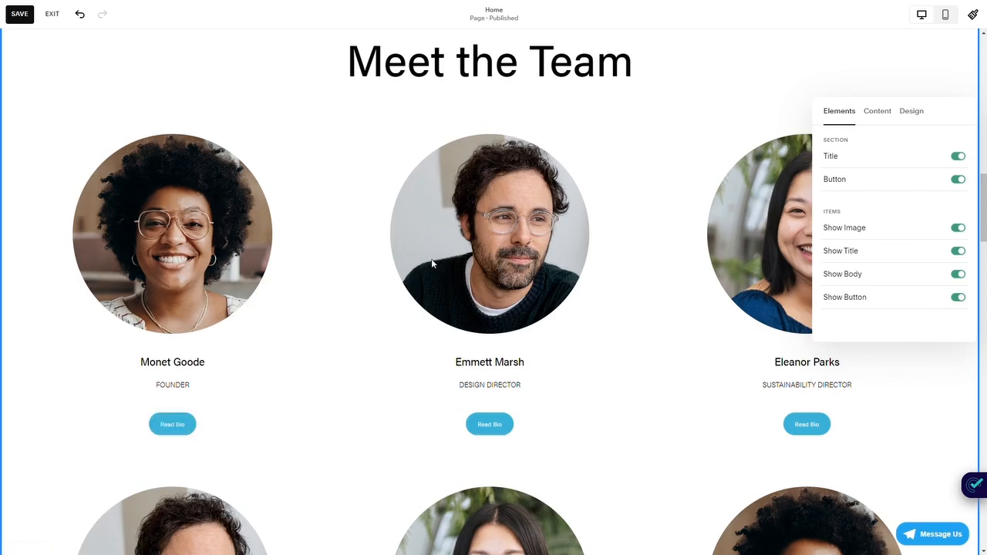
pyautogui.scroll(1, 231, 386)
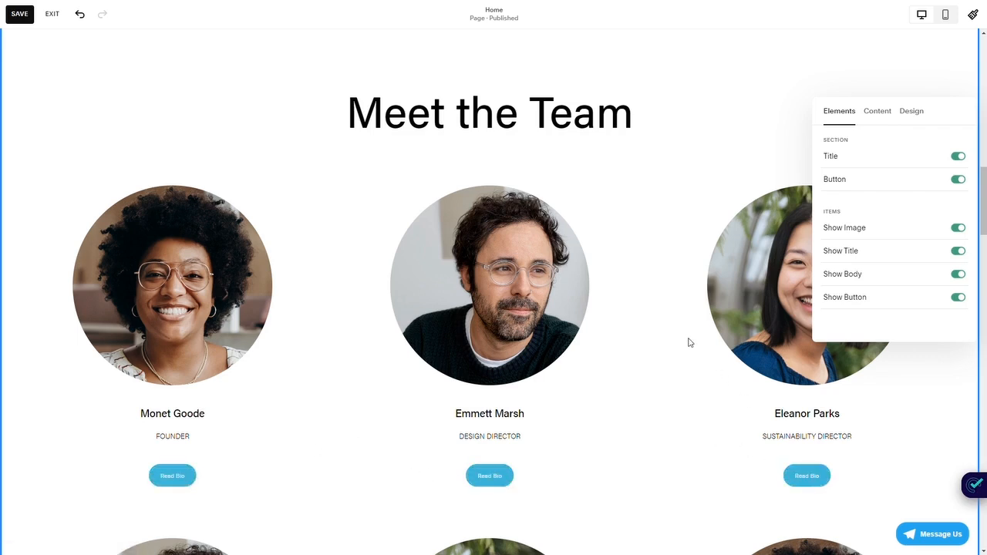
# - Append "ssss" to the team section's title text in its content settings
pyautogui.click(877, 112)
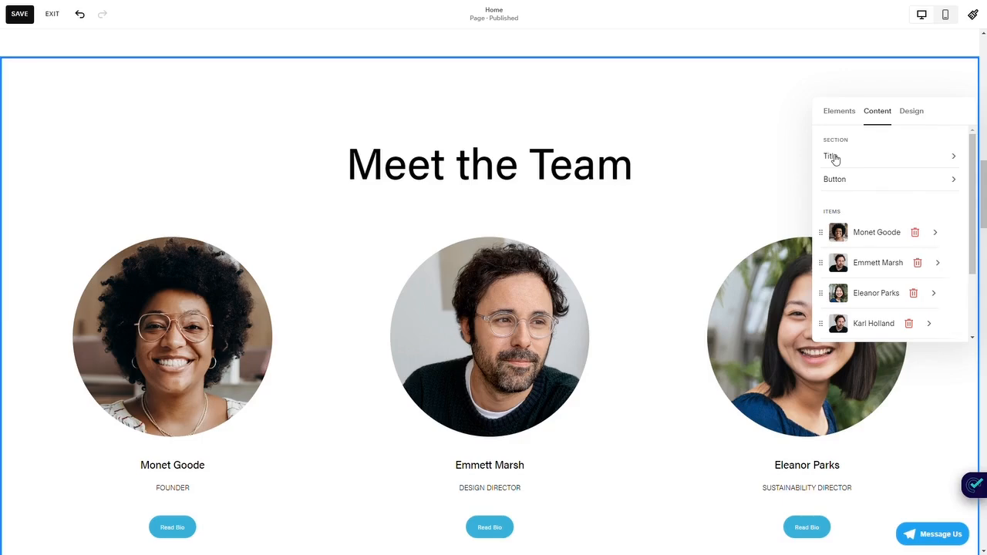
pyautogui.click(833, 159)
pyautogui.click(872, 199)
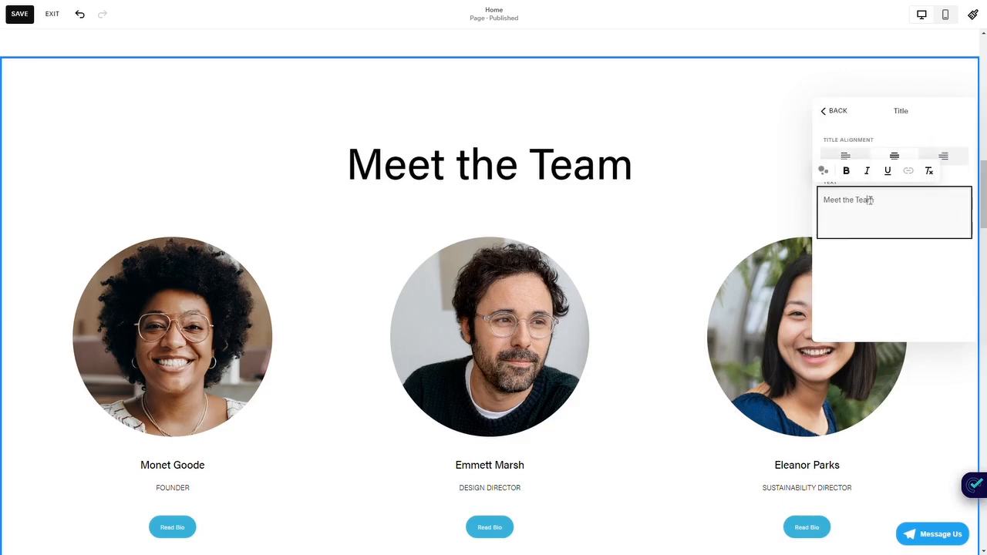
pyautogui.moveTo(823, 200); pyautogui.dragTo(829, 199)
pyautogui.click(883, 201)
pyautogui.write('ssss')
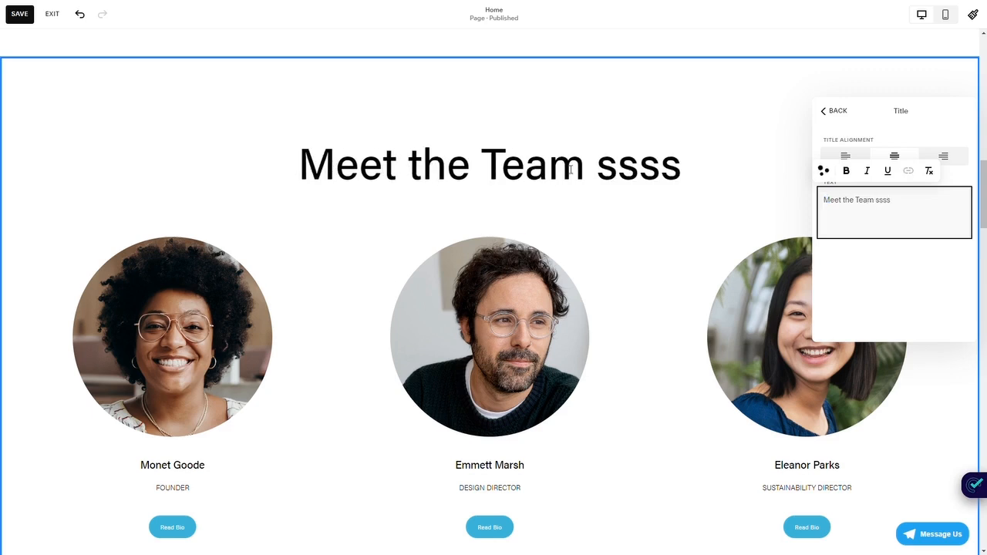
# - Try left and right alignment for the section title and return it to centre alignment
pyautogui.click(846, 157)
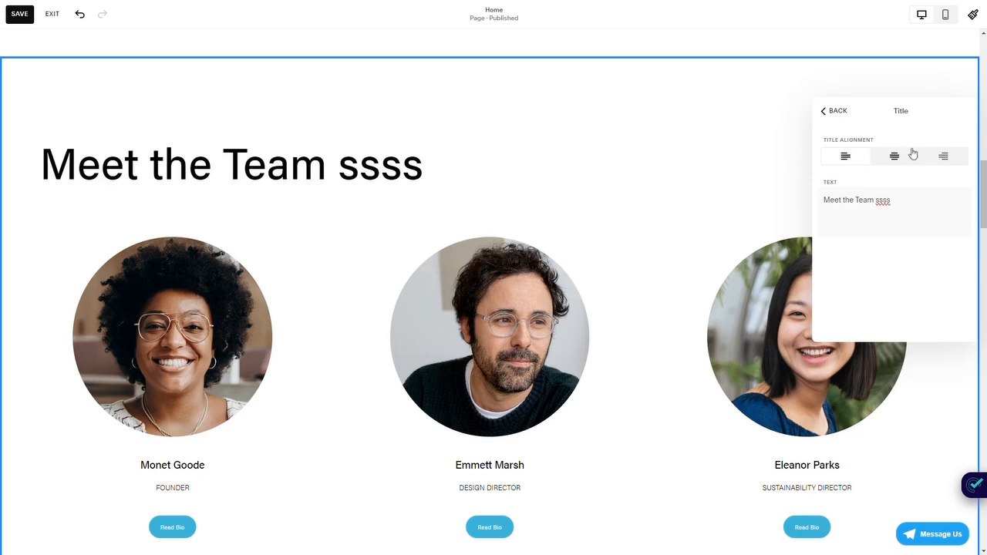
pyautogui.click(943, 157)
pyautogui.click(895, 157)
pyautogui.click(849, 156)
pyautogui.click(894, 156)
# - Remove the appended "ssss" from the section title and return to the section's content list
pyautogui.doubleClick(881, 200)
pyautogui.press('BackSpace')
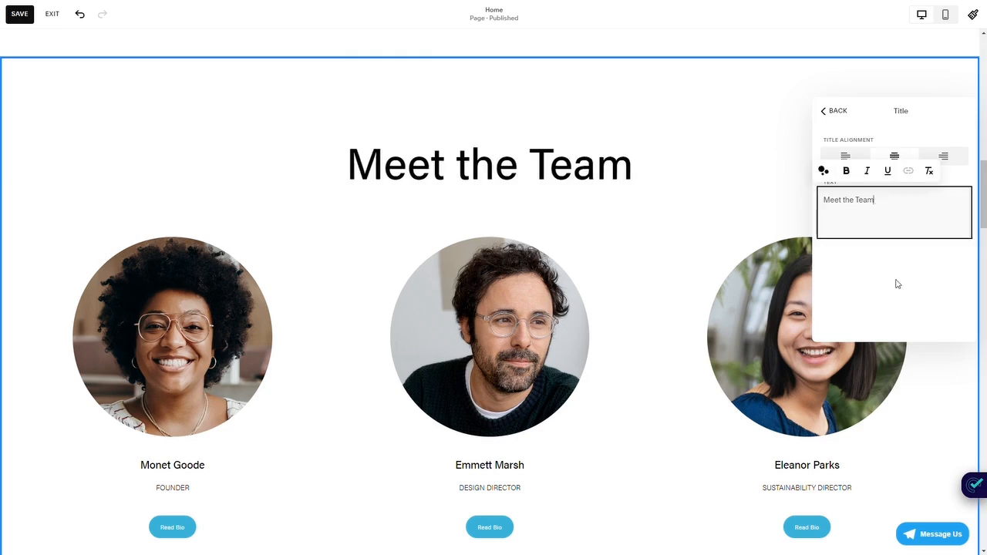
pyautogui.click(894, 283)
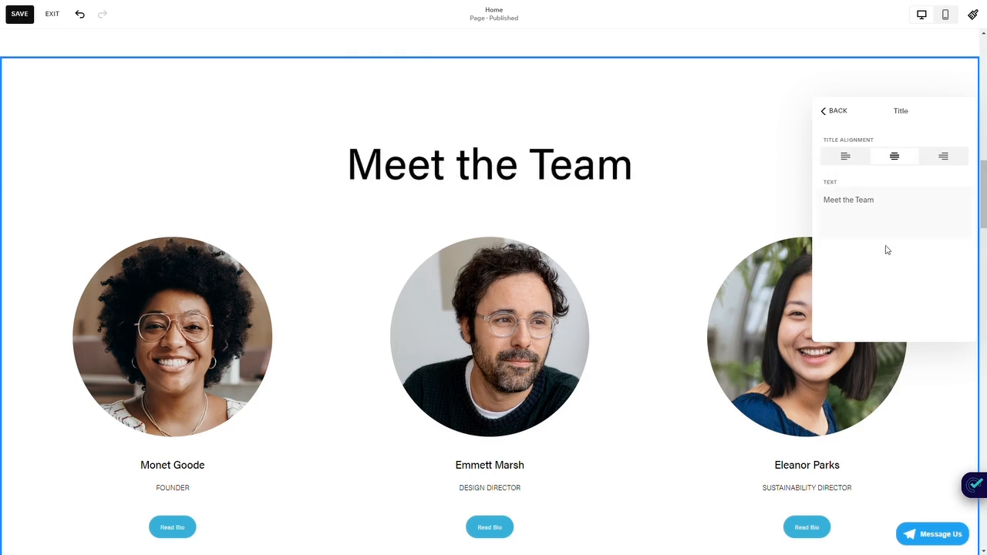
pyautogui.click(836, 111)
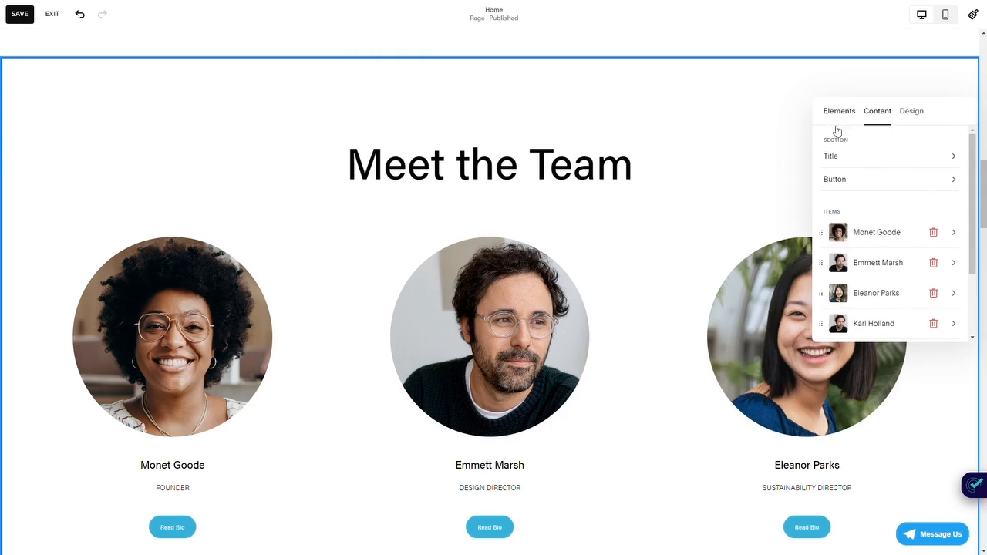
# - Set the button type of the team section's "Make It" button to Primary
pyautogui.scroll(-6, 620, 165)
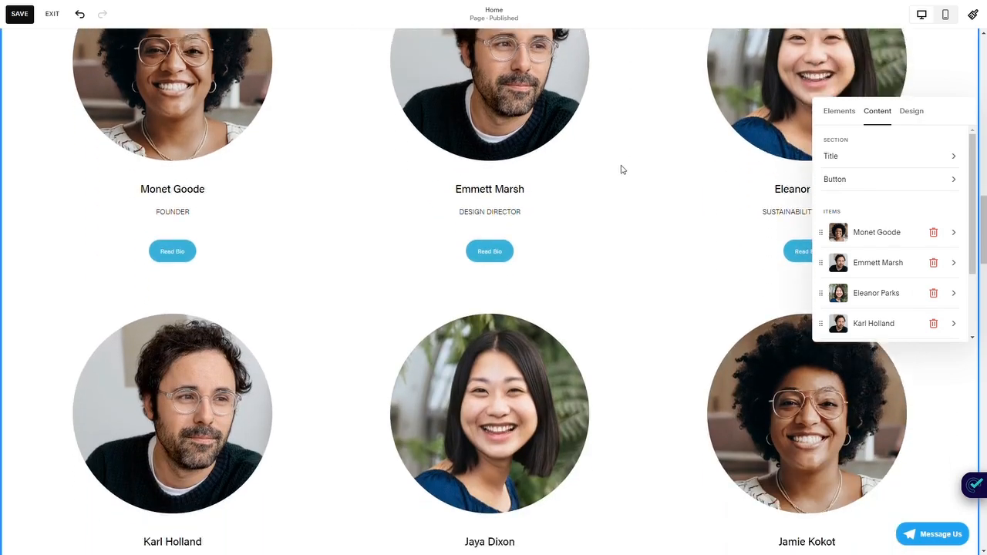
pyautogui.scroll(1, 620, 177)
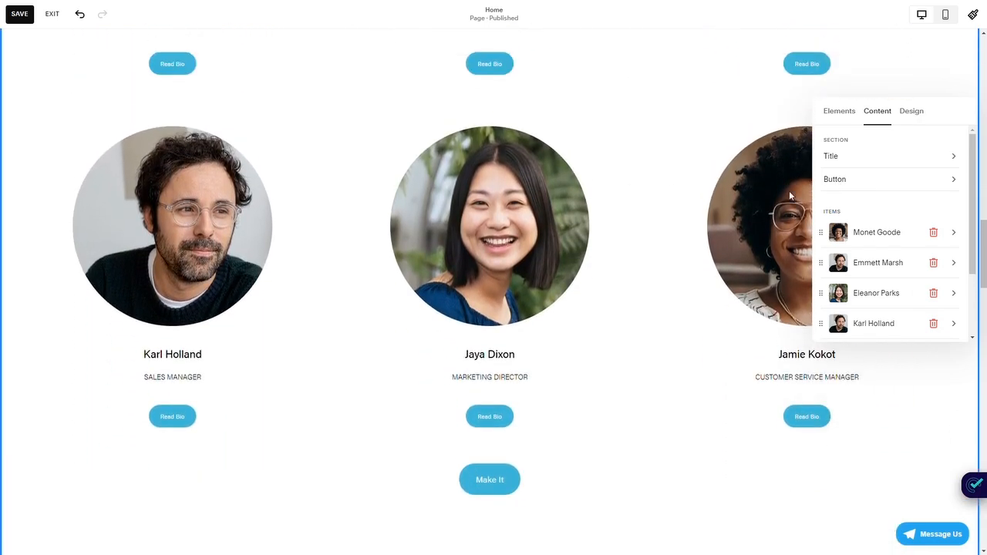
pyautogui.click(838, 184)
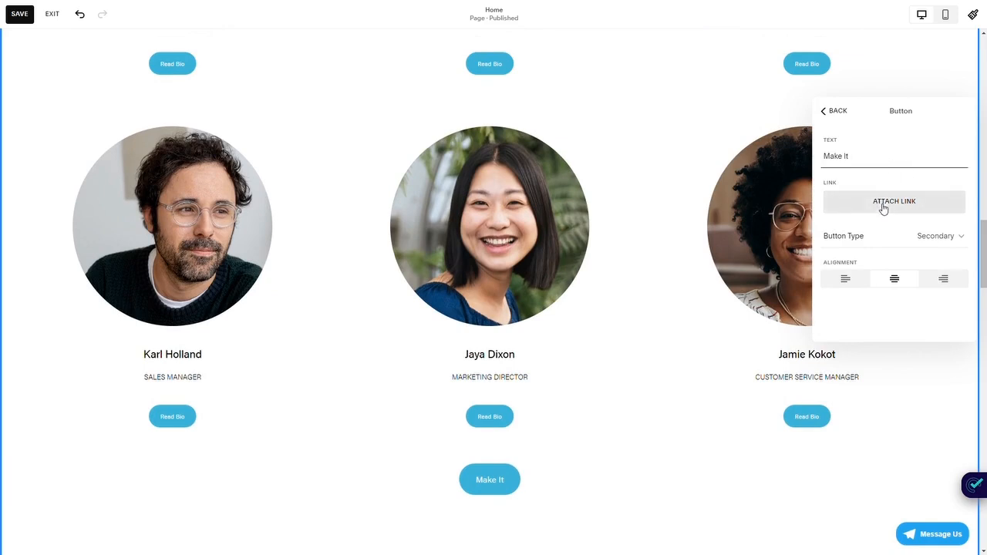
pyautogui.click(934, 238)
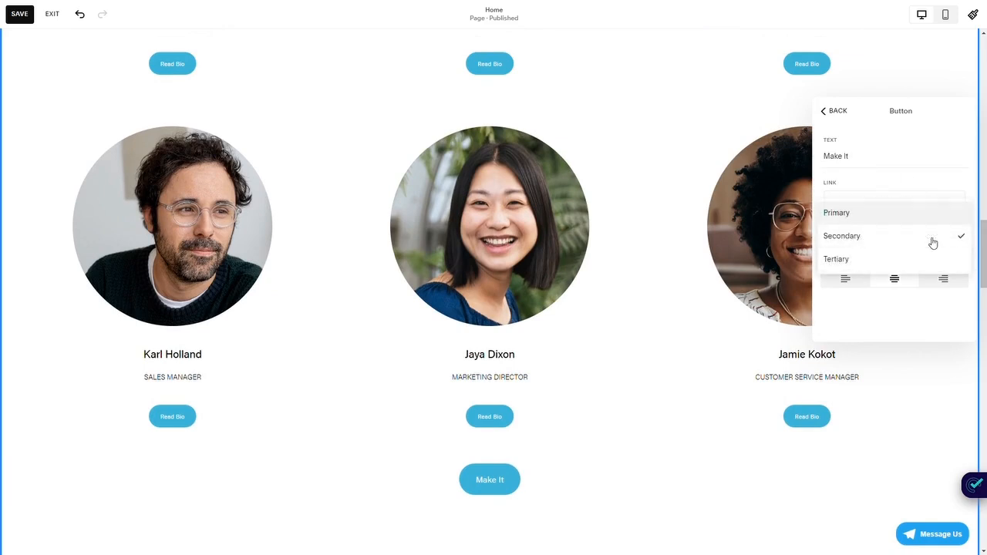
pyautogui.click(865, 220)
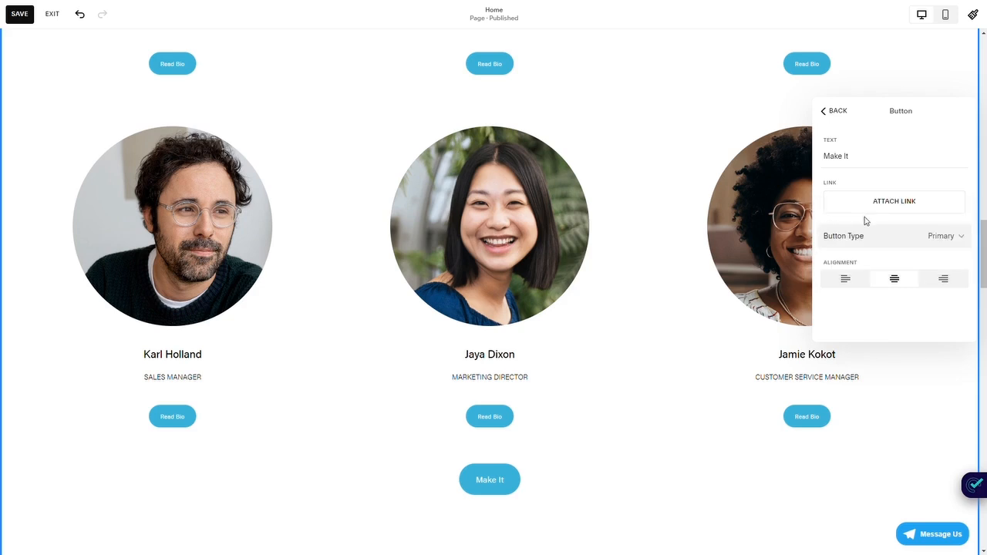
# - Try left and right alignment for the "Make It" section button and return it to centre alignment
pyautogui.click(829, 281)
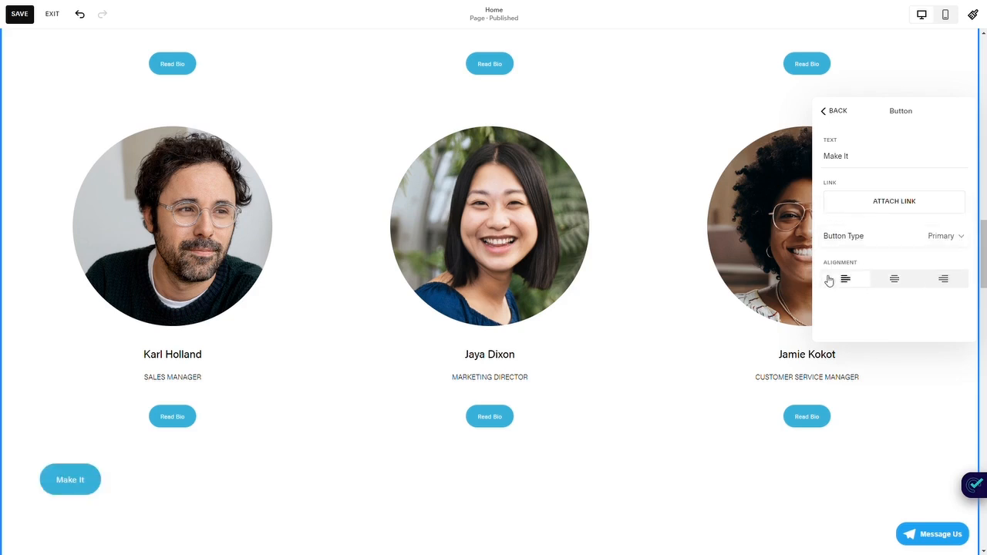
pyautogui.click(891, 283)
pyautogui.click(936, 279)
pyautogui.click(895, 282)
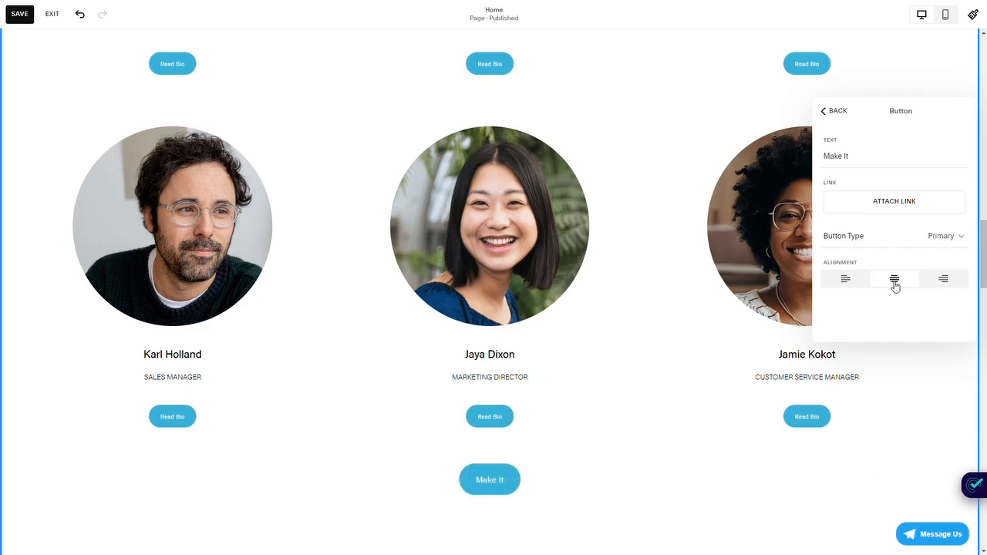
# - View the link destinations for the section button without attaching one and leave the button settings
pyautogui.click(886, 214)
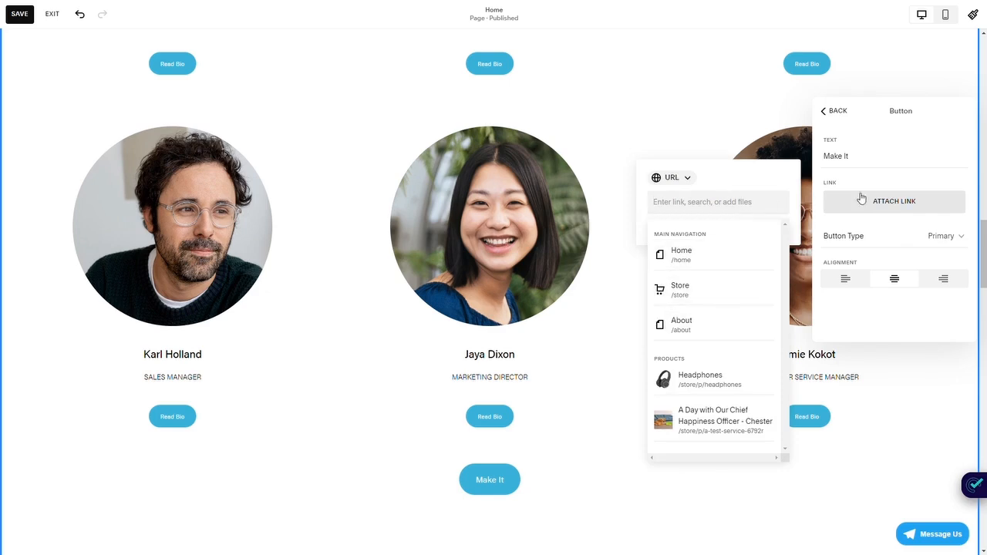
pyautogui.click(902, 173)
pyautogui.click(840, 110)
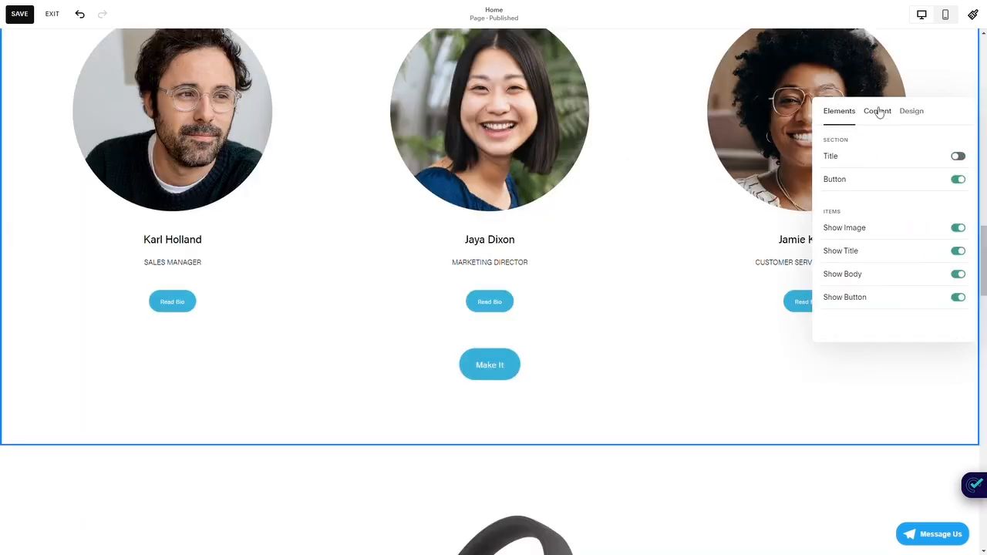
# - Check the content list with the section title hidden and turn the title element back on
pyautogui.click(878, 112)
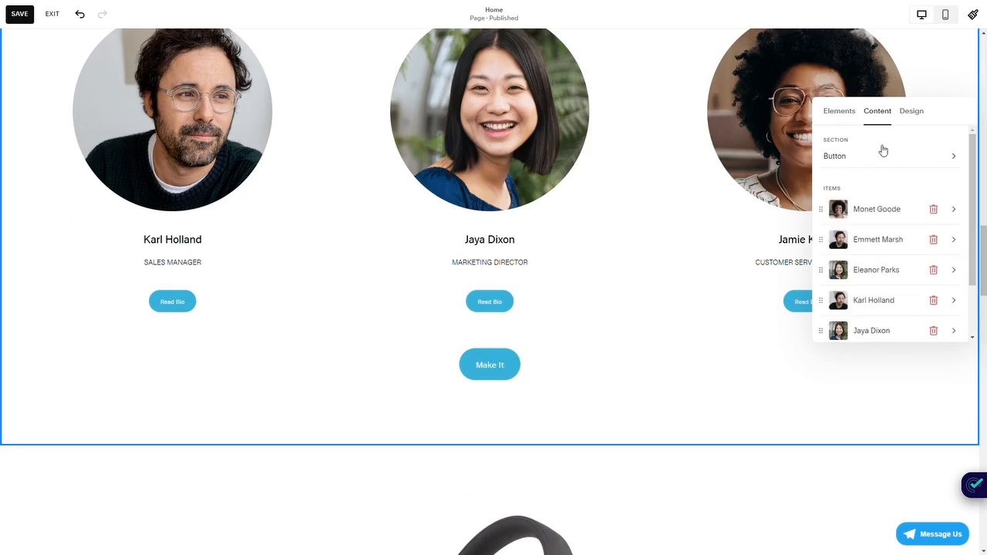
pyautogui.click(837, 113)
pyautogui.click(957, 157)
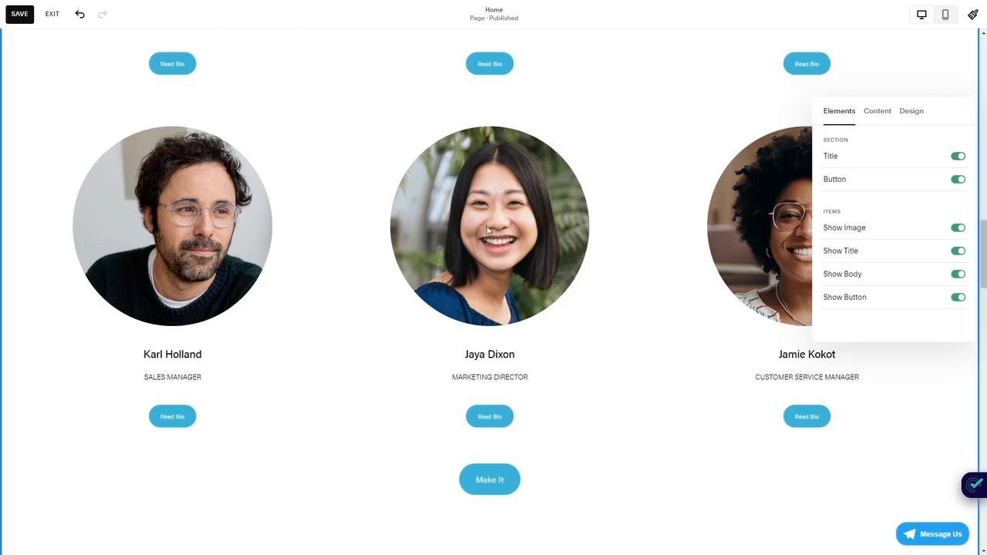
# - Look through the team section's content list and open the settings of the first item, the founder
pyautogui.scroll(2, 529, 252)
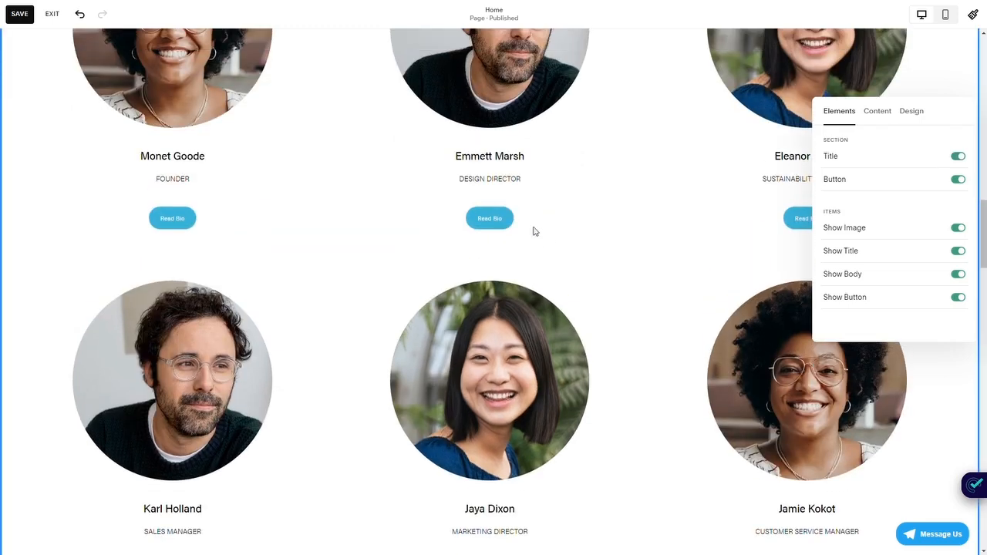
pyautogui.click(882, 120)
pyautogui.scroll(-2, 889, 189)
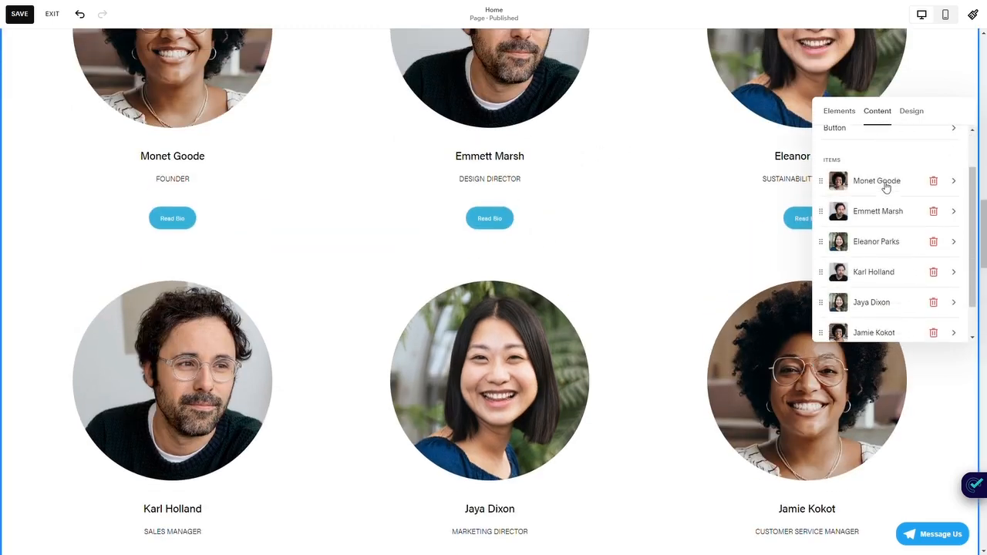
pyautogui.scroll(2, 870, 254)
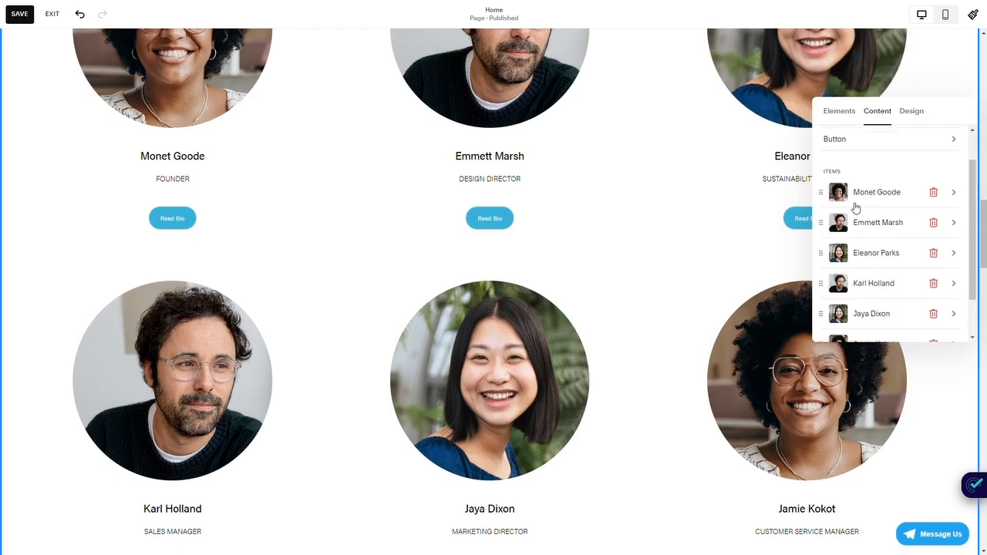
pyautogui.scroll(2, 857, 206)
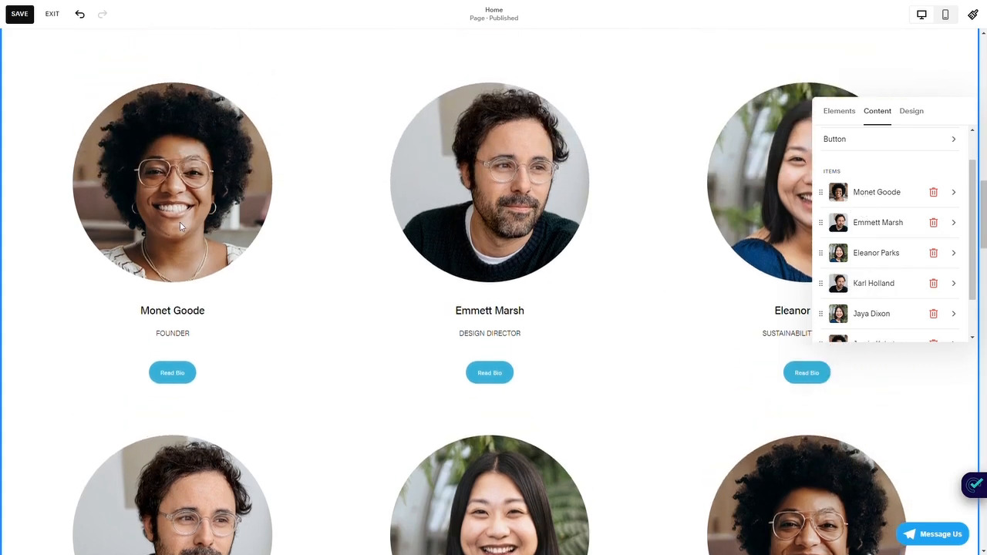
pyautogui.click(866, 194)
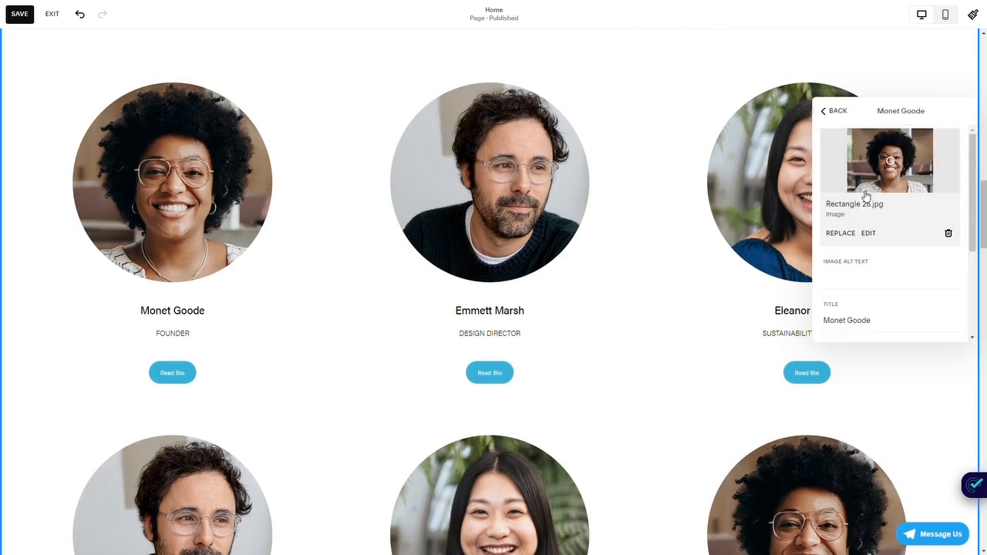
# - Examine the founder item's image replacement option and its alt text, title and description fields
pyautogui.scroll(-3, 897, 319)
pyautogui.scroll(3, 897, 317)
pyautogui.click(840, 234)
pyautogui.scroll(-1, 908, 209)
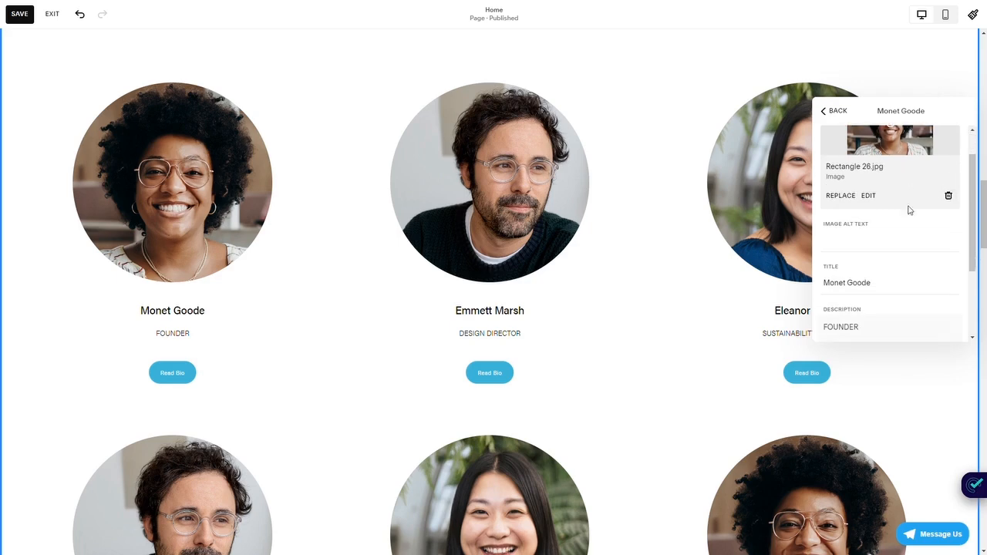
pyautogui.scroll(1, 849, 236)
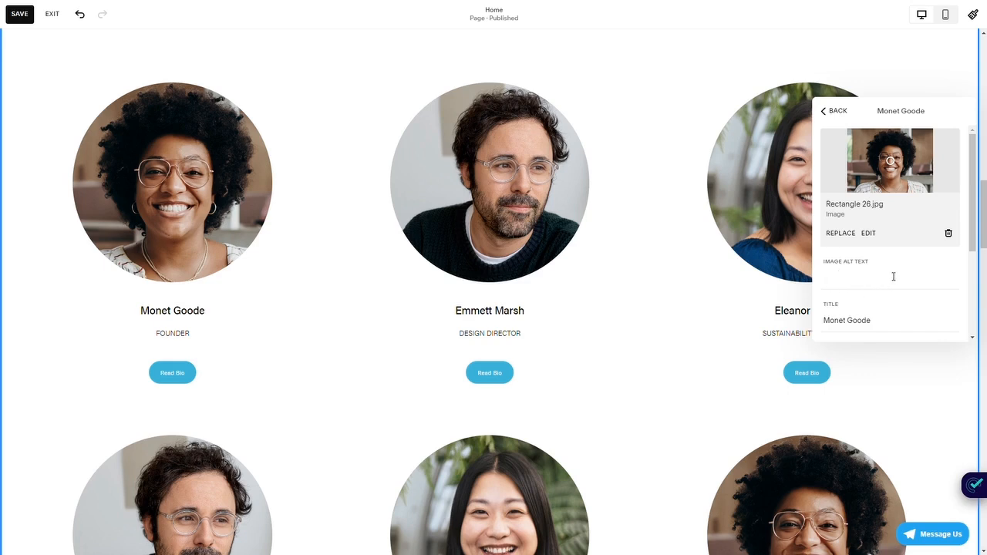
# - Append "r" to the founder item's title and "dfdfsw" to its description
pyautogui.scroll(-2, 893, 276)
pyautogui.click(861, 221)
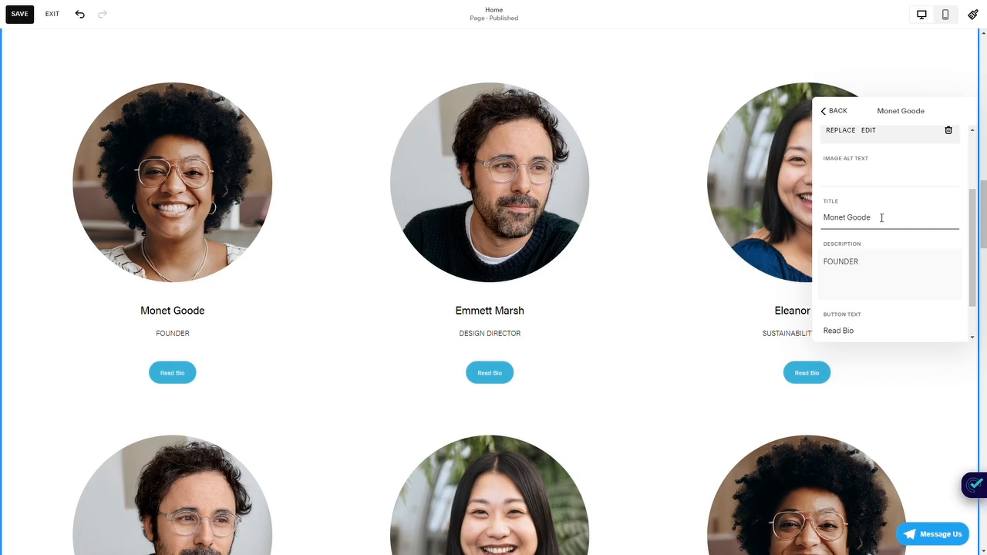
pyautogui.write('r')
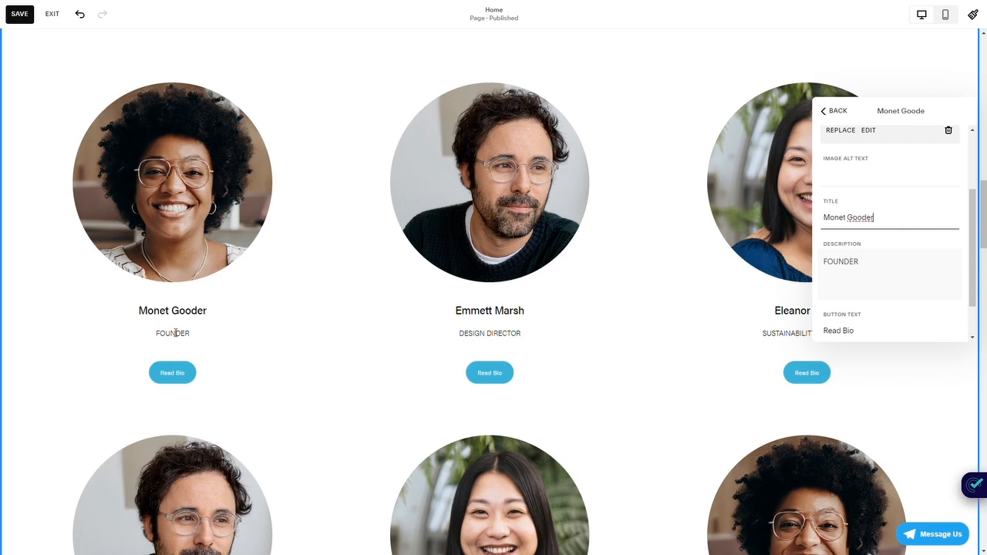
pyautogui.click(879, 264)
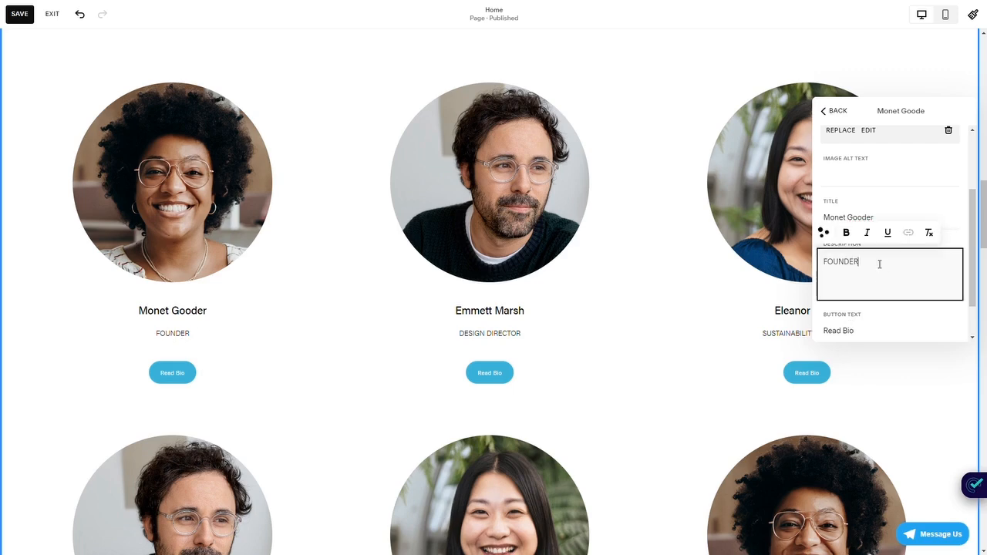
pyautogui.write('dfdfsw')
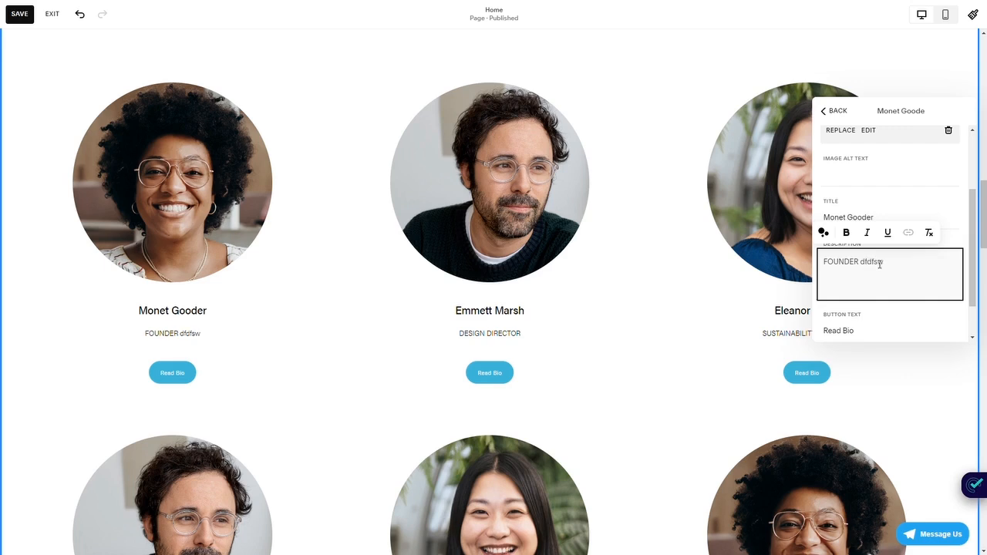
pyautogui.click(886, 314)
# - Change the founder item's button text to "Read Biography"
pyautogui.scroll(-1, 876, 307)
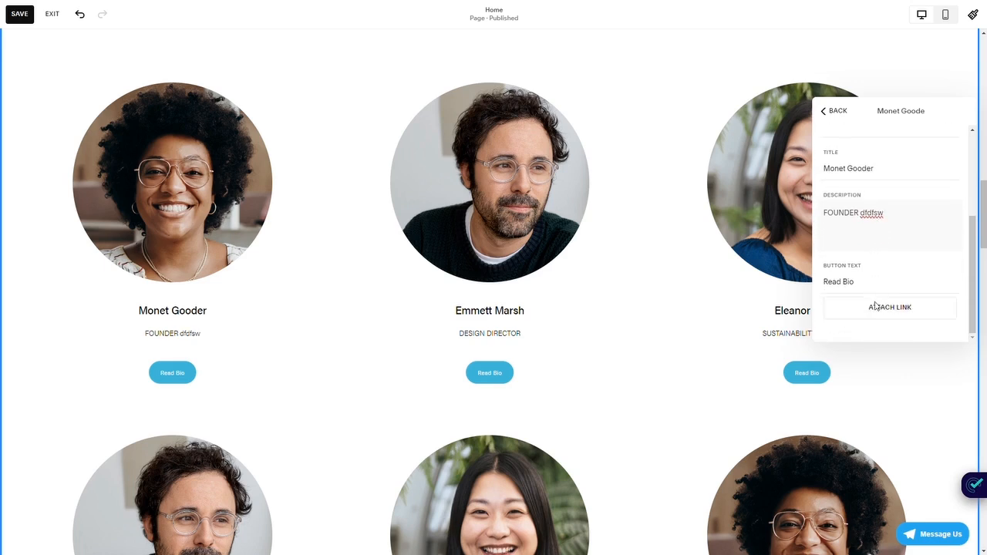
pyautogui.click(864, 282)
pyautogui.write('graphy')
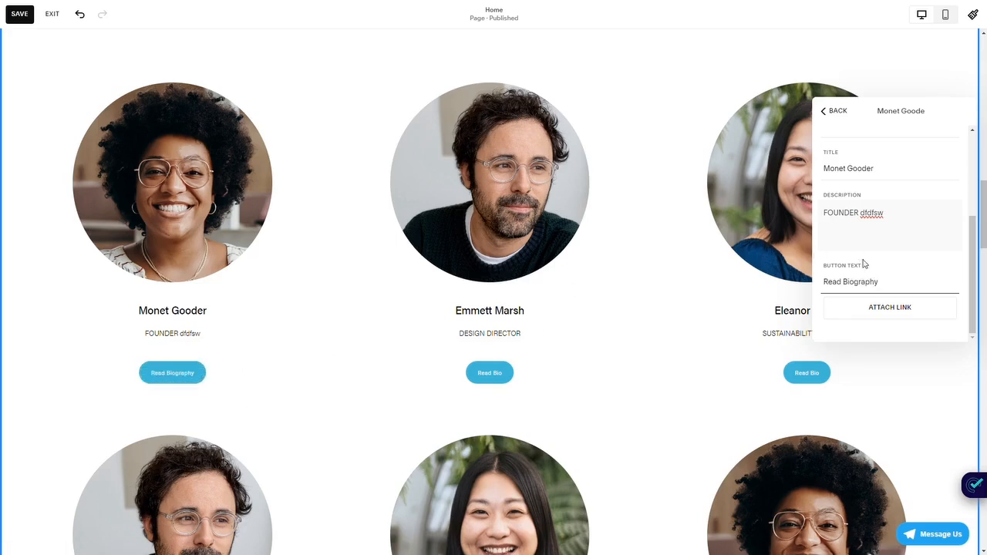
# - View the link destinations for the founder item's button and close them without attaching a link
pyautogui.click(872, 315)
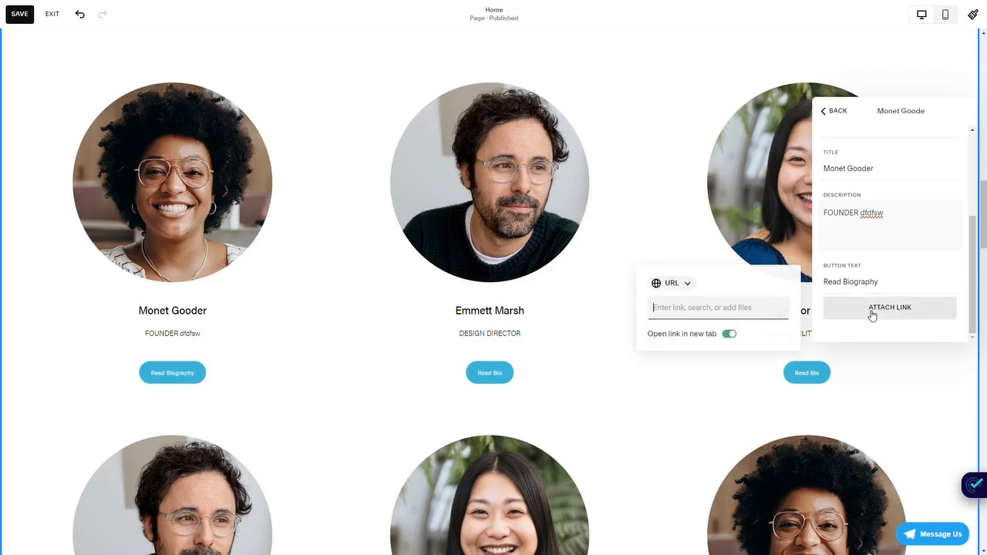
pyautogui.click(753, 307)
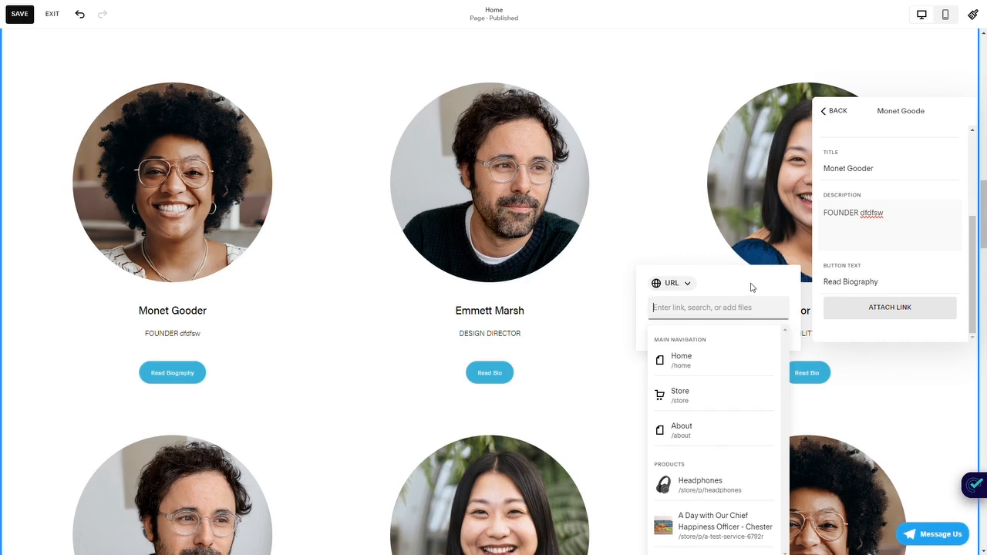
pyautogui.click(897, 270)
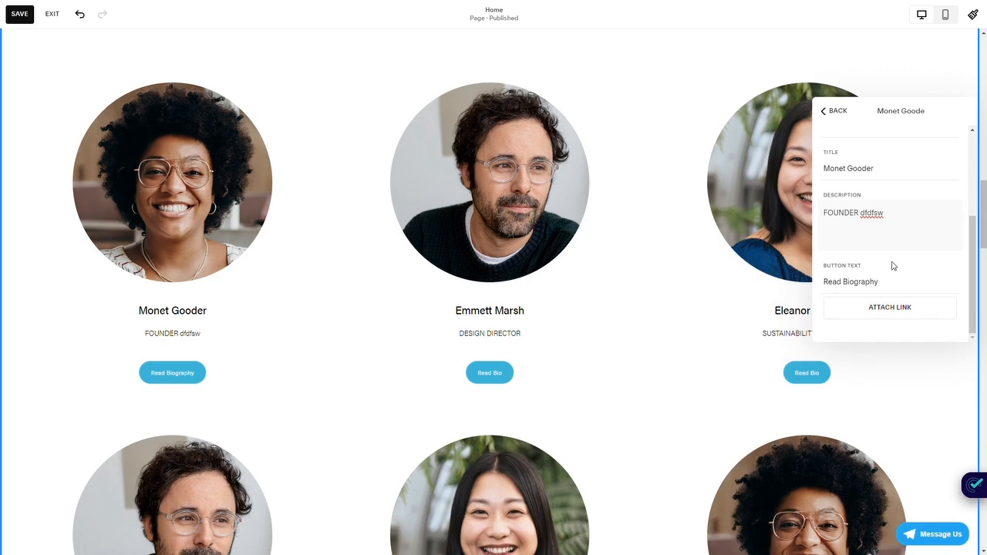
# - Review the founder item's image and text fields and return to the section's content list
pyautogui.scroll(3, 892, 266)
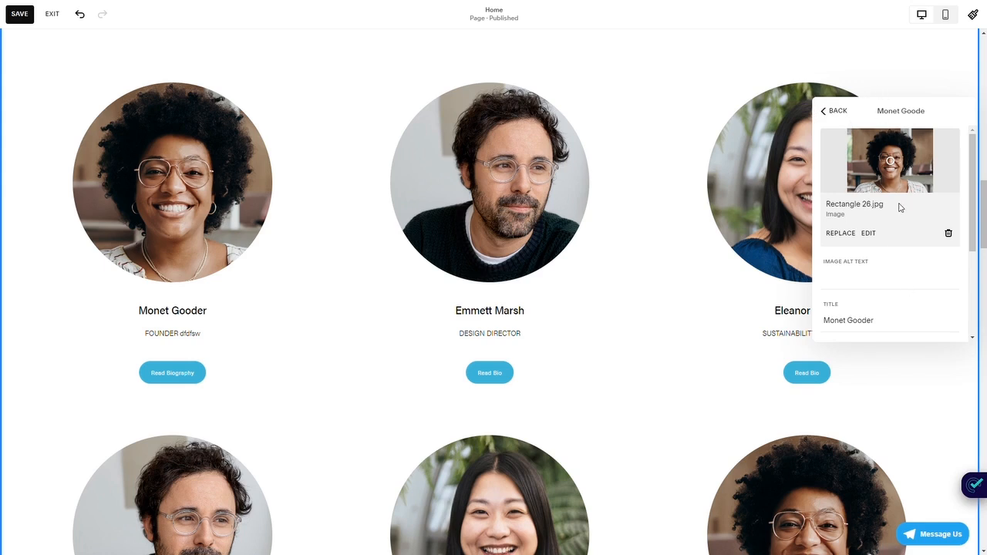
pyautogui.scroll(-3, 899, 202)
pyautogui.scroll(1, 897, 293)
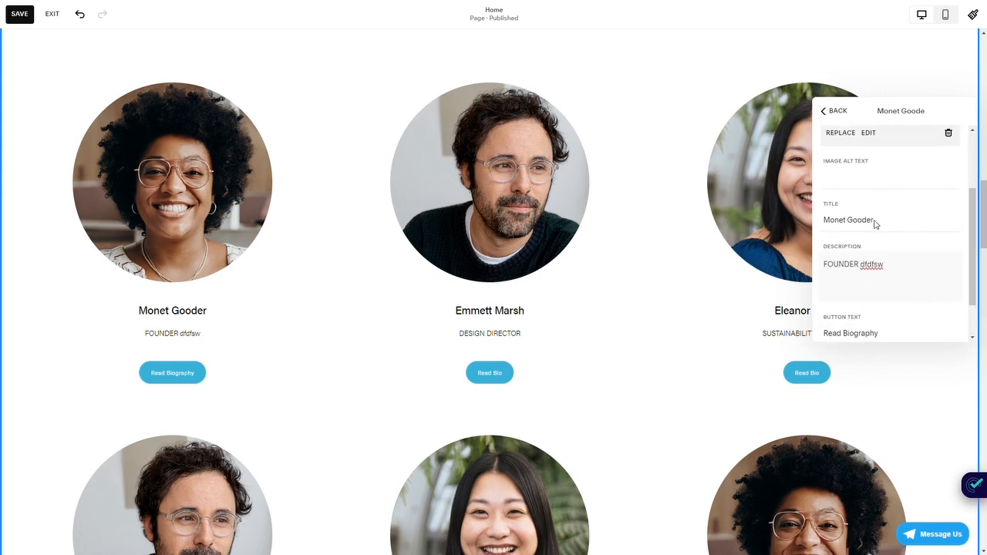
pyautogui.scroll(2, 870, 217)
pyautogui.click(837, 115)
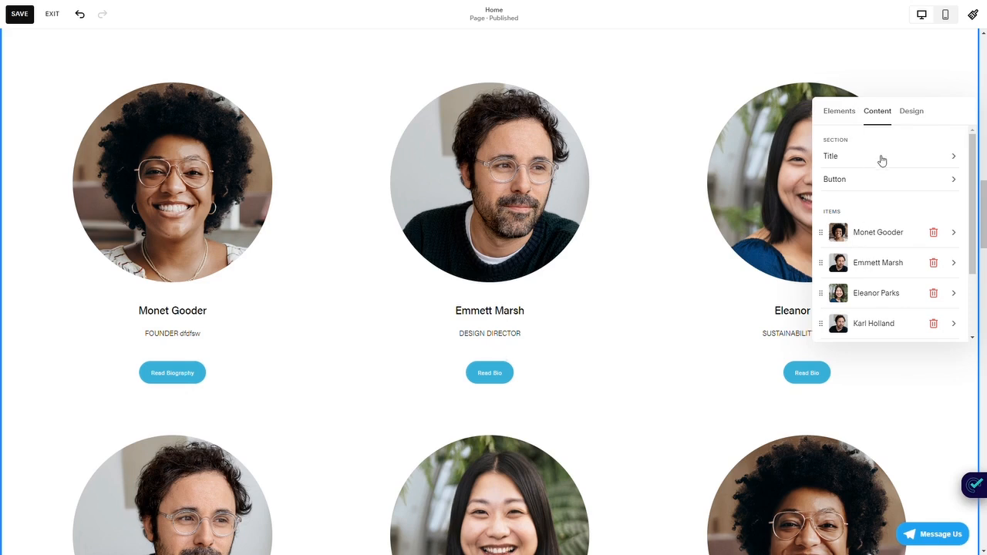
# - Add a new item to the team section's list and look through its image, text and button settings
pyautogui.scroll(-2, 884, 185)
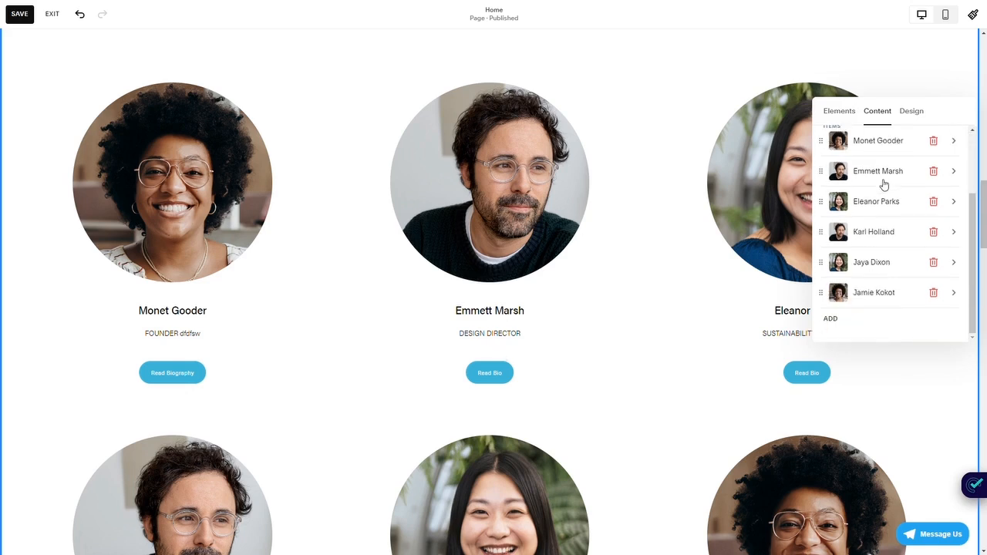
pyautogui.click(831, 320)
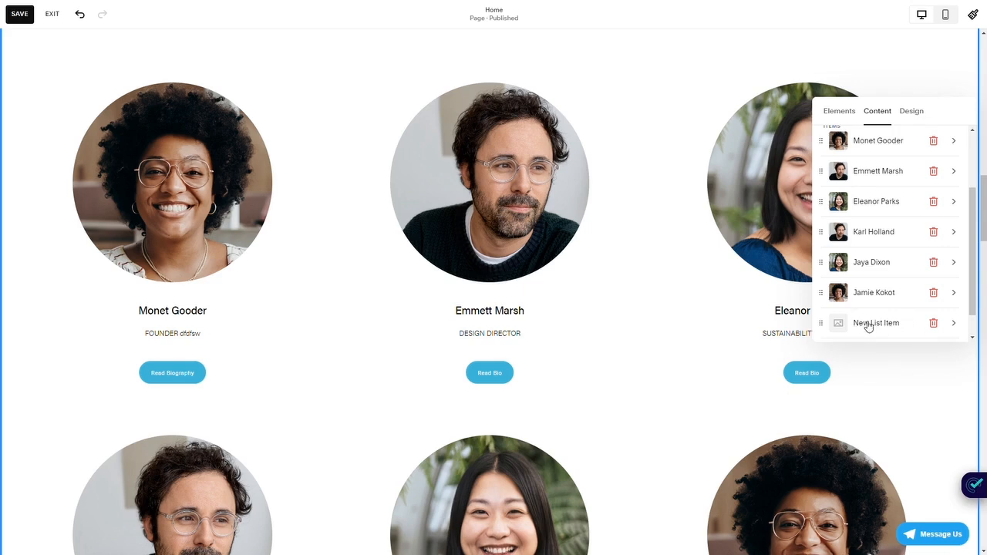
pyautogui.click(869, 326)
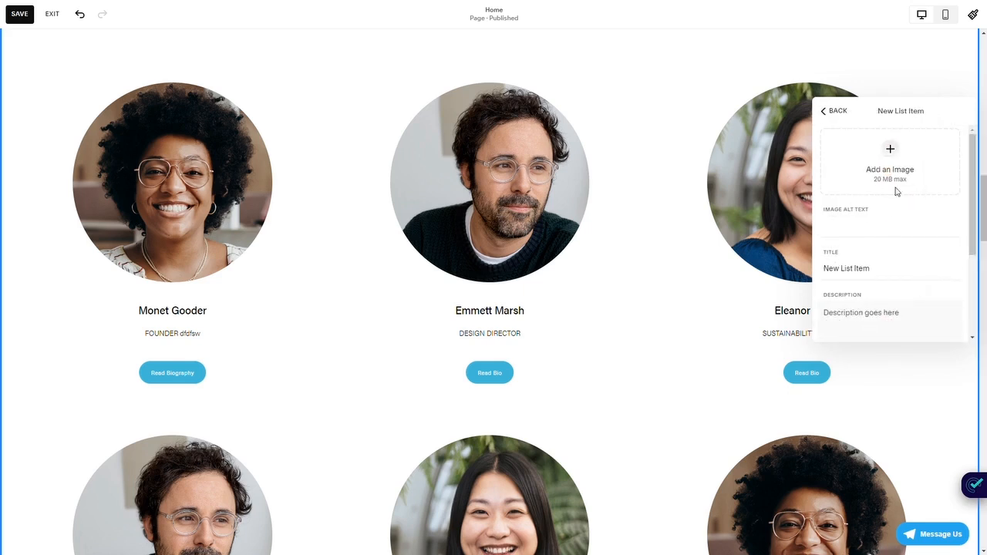
pyautogui.scroll(-4, 872, 224)
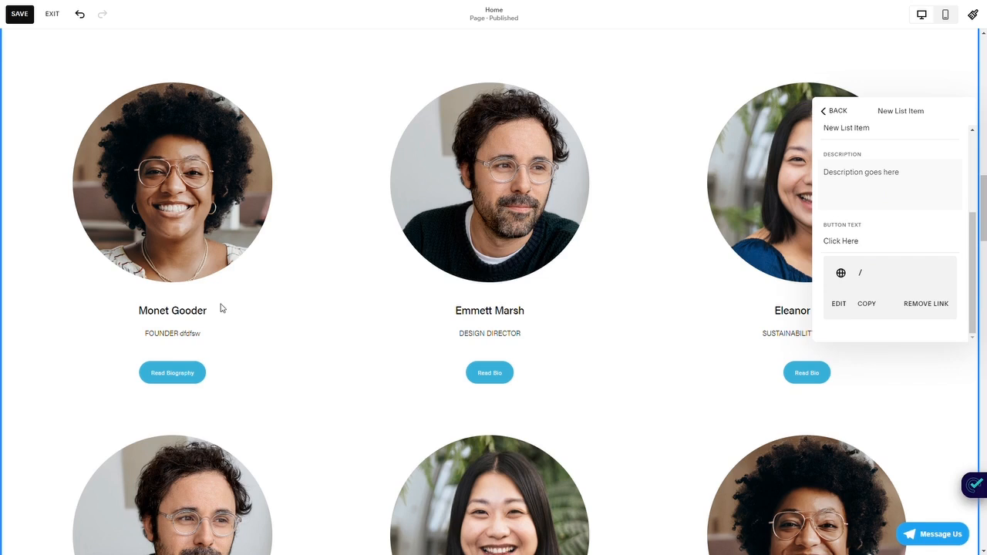
pyautogui.scroll(4, 847, 271)
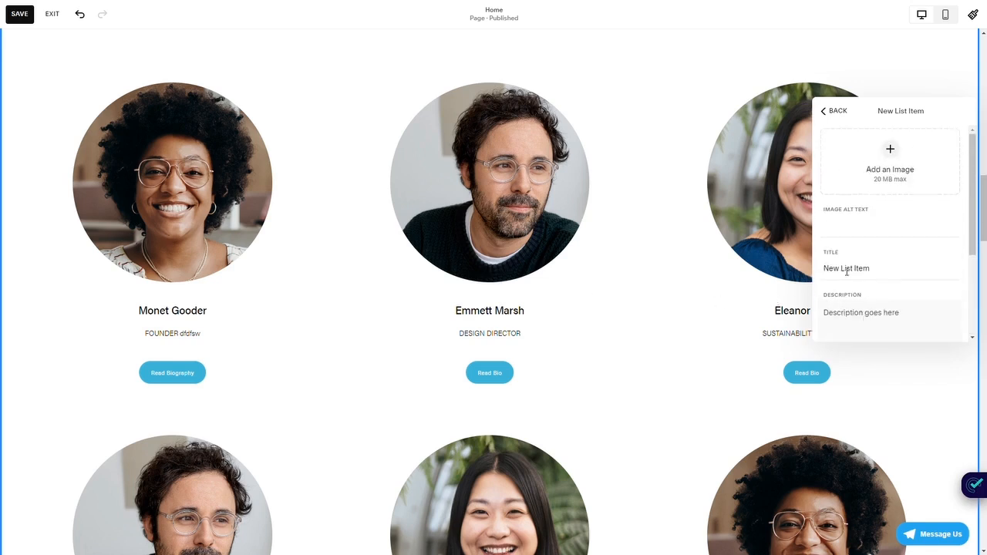
# - Delete the newly added blank item from the team section's item list
pyautogui.click(832, 113)
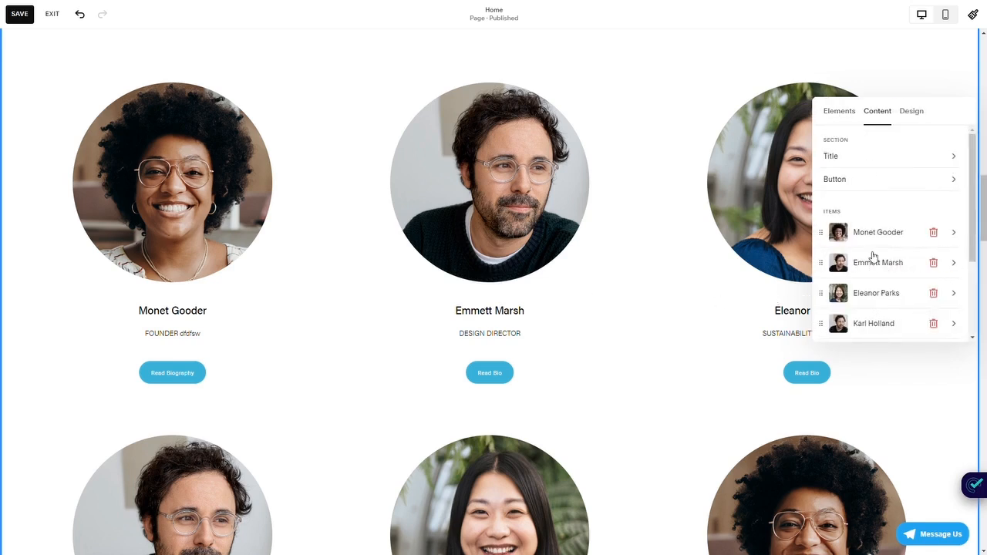
pyautogui.scroll(-3, 874, 256)
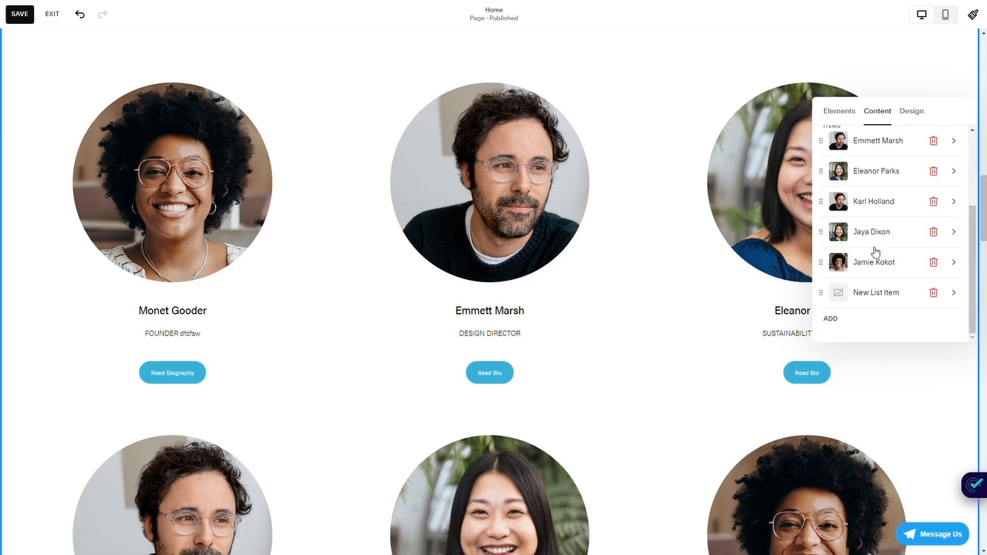
pyautogui.click(933, 294)
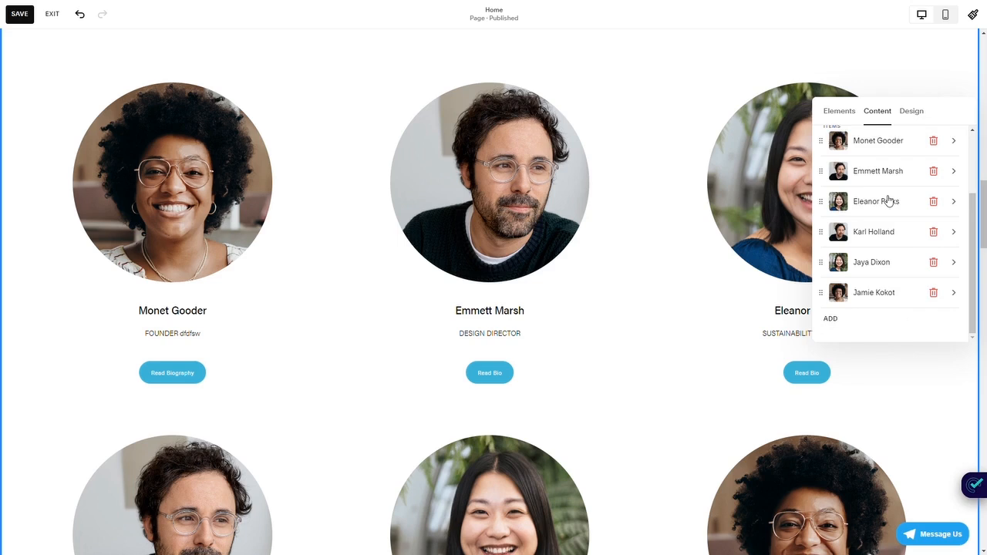
# - Reorder the team items by moving the design director below the marketing director and the sustainability director to the top
pyautogui.scroll(2, 888, 201)
pyautogui.scroll(-2, 888, 199)
pyautogui.moveTo(822, 170); pyautogui.dragTo(821, 259)
pyautogui.scroll(2, 823, 262)
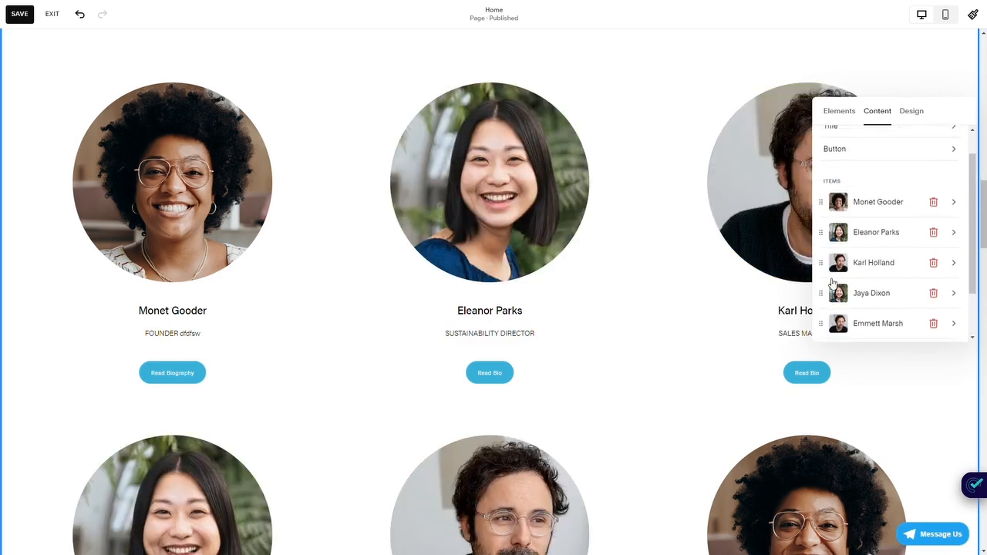
pyautogui.scroll(1, 833, 284)
pyautogui.moveTo(821, 262); pyautogui.dragTo(821, 234)
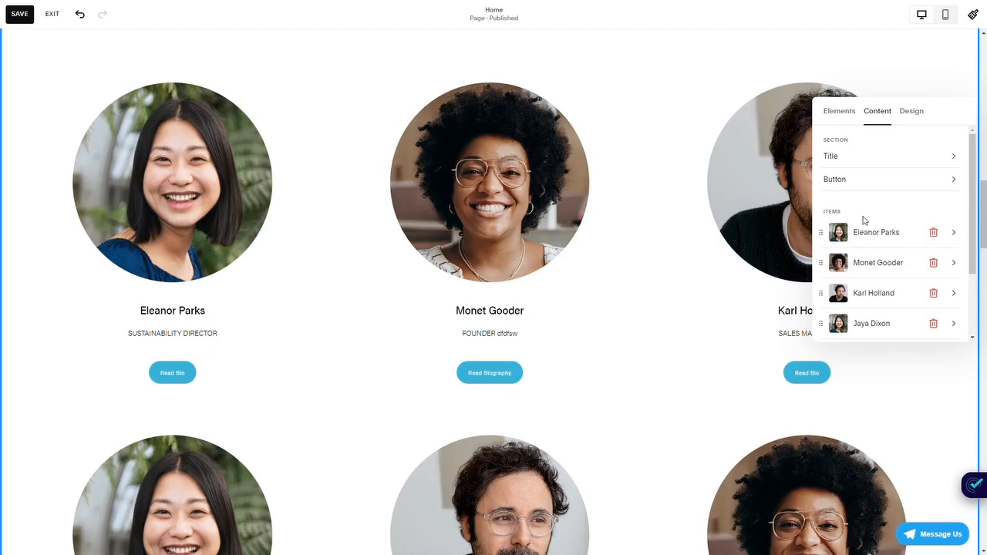
pyautogui.scroll(-2, 864, 220)
pyautogui.scroll(2, 865, 220)
# - Change the team section's layout to Banner Slideshow and advance to the founder's slide
pyautogui.click(912, 111)
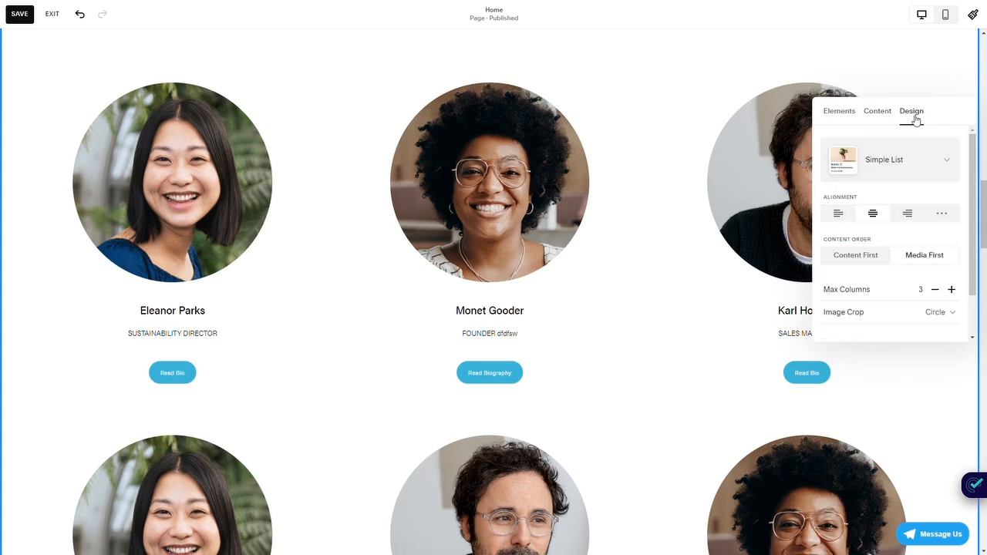
pyautogui.click(907, 181)
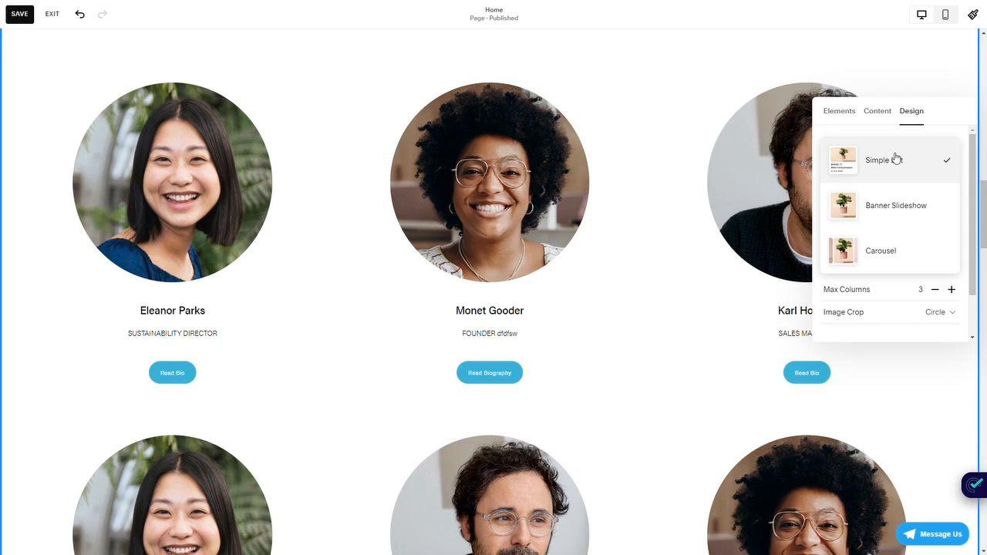
pyautogui.click(892, 206)
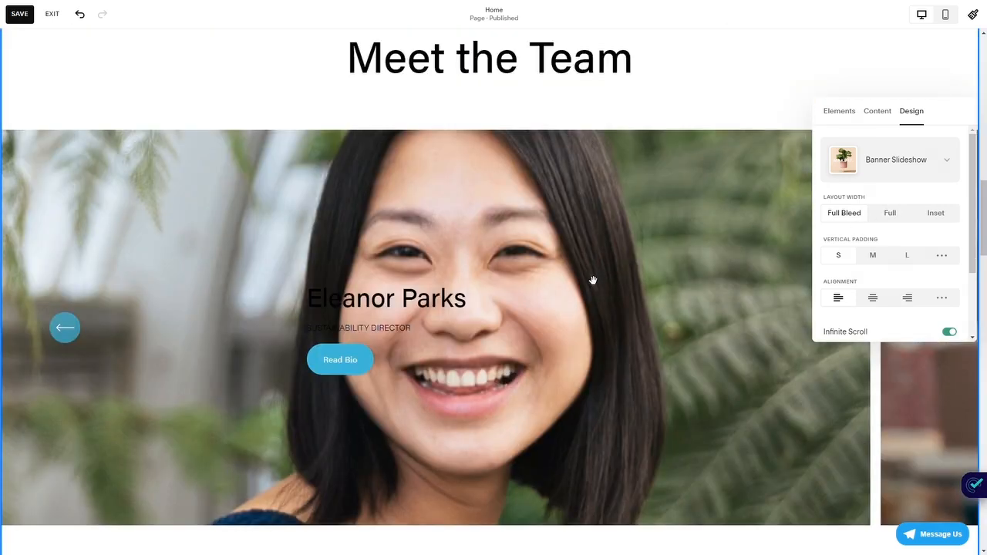
pyautogui.moveTo(461, 333); pyautogui.dragTo(212, 329)
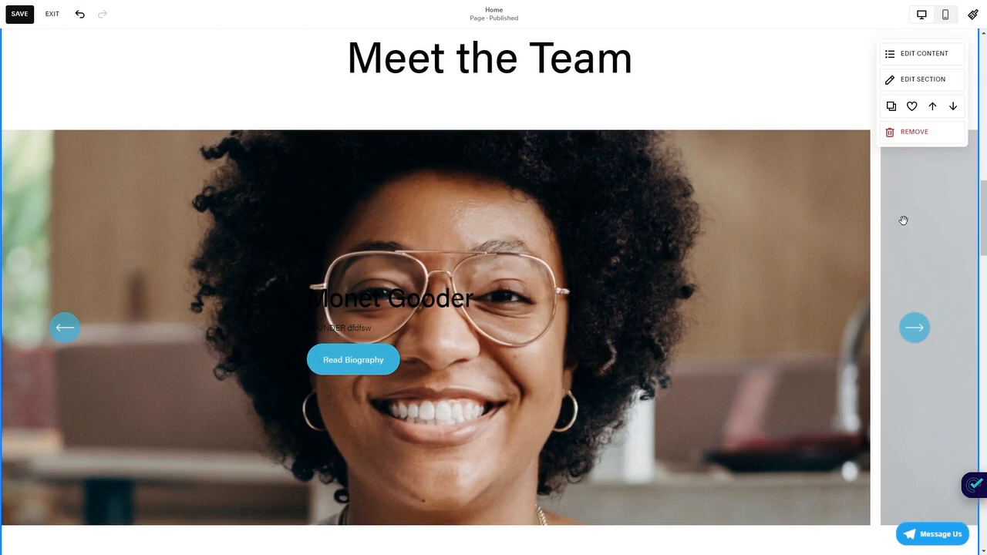
# - Change the section's layout to Carousel and hide the section title and button as well as the items' titles, bodies and buttons
pyautogui.click(922, 78)
pyautogui.click(897, 132)
pyautogui.click(892, 192)
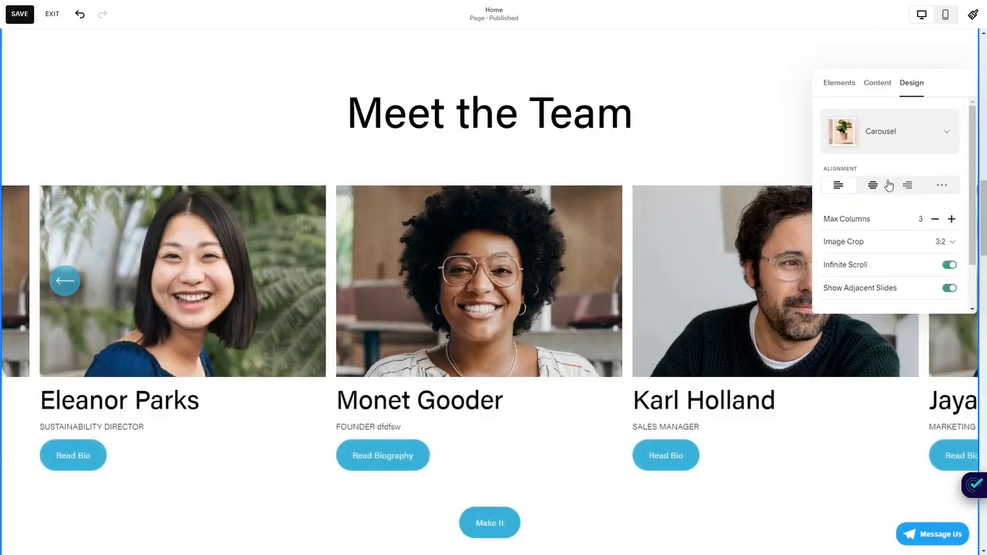
pyautogui.click(842, 83)
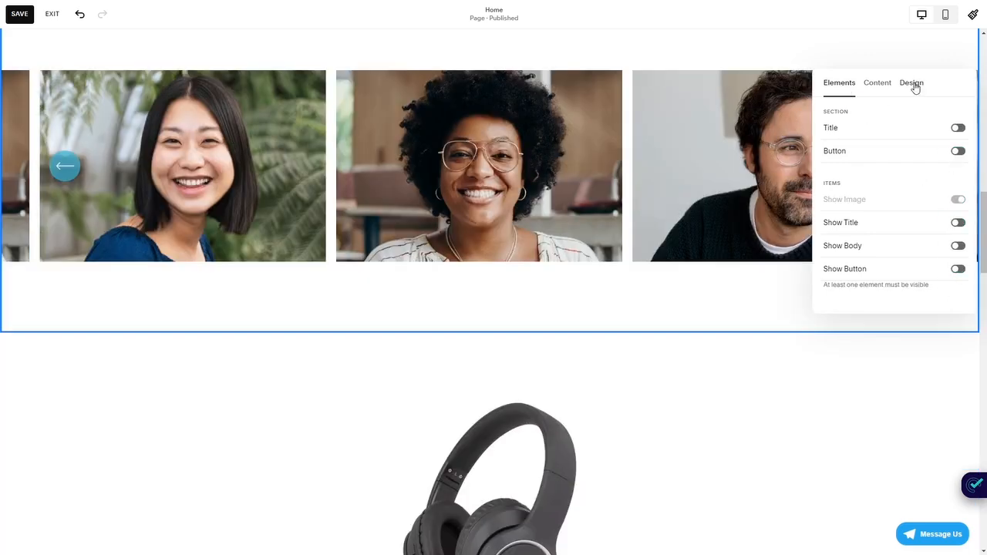
# - Switch the team section's layout from Carousel back to Banner Slideshow
pyautogui.click(913, 83)
pyautogui.click(899, 124)
pyautogui.click(897, 88)
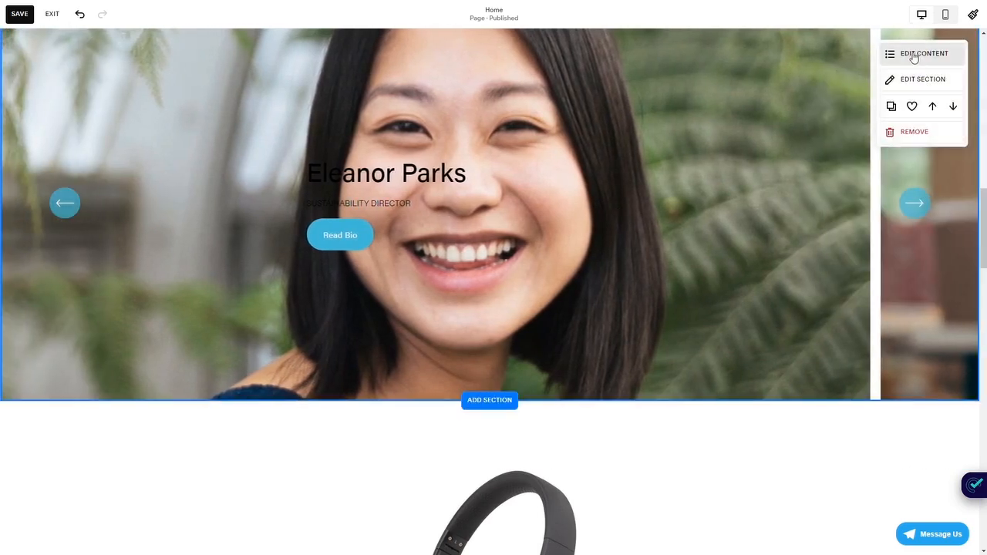
# - Hide the title, body and button on the slideshow items and swipe through the image-only slides
pyautogui.click(910, 54)
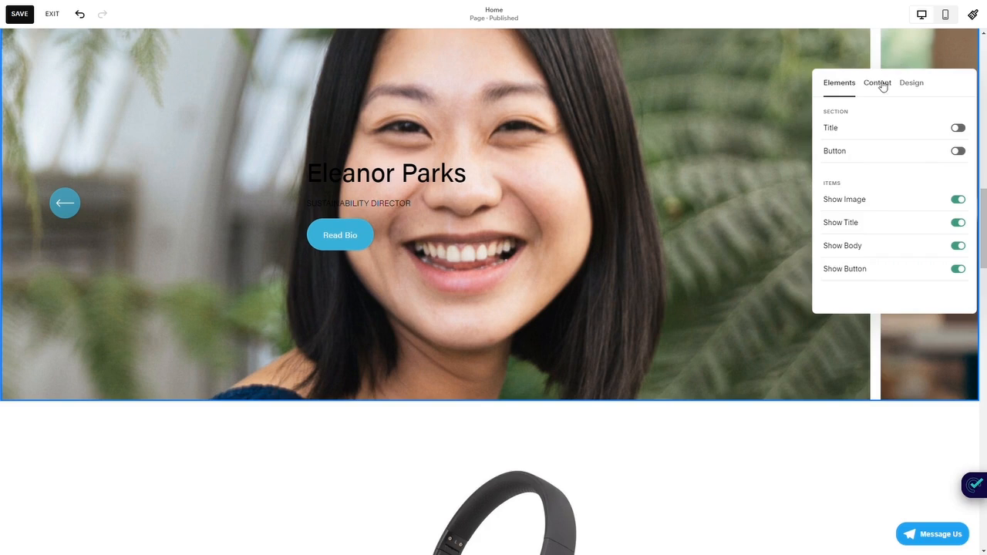
pyautogui.click(880, 83)
pyautogui.click(849, 90)
pyautogui.click(957, 222)
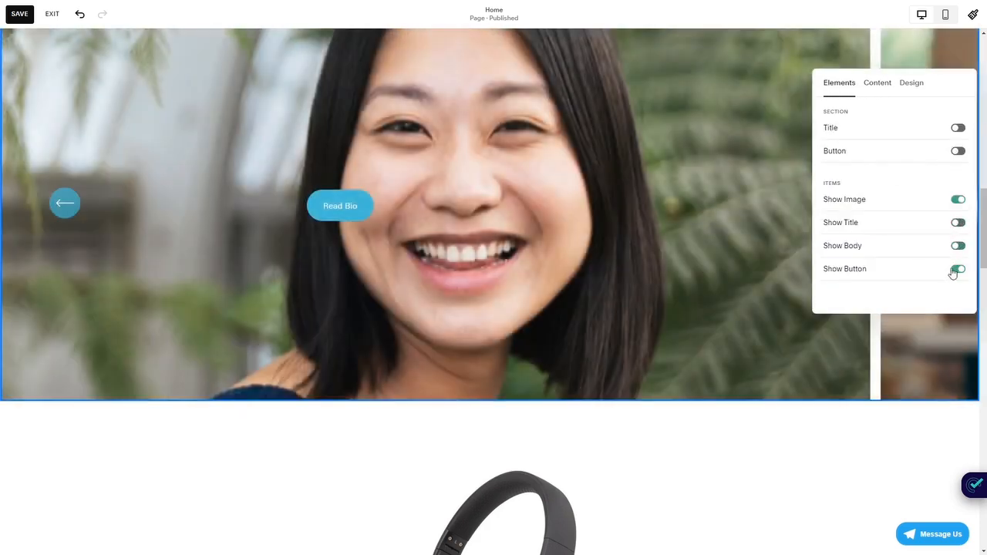
pyautogui.click(955, 269)
pyautogui.moveTo(538, 242); pyautogui.dragTo(187, 249)
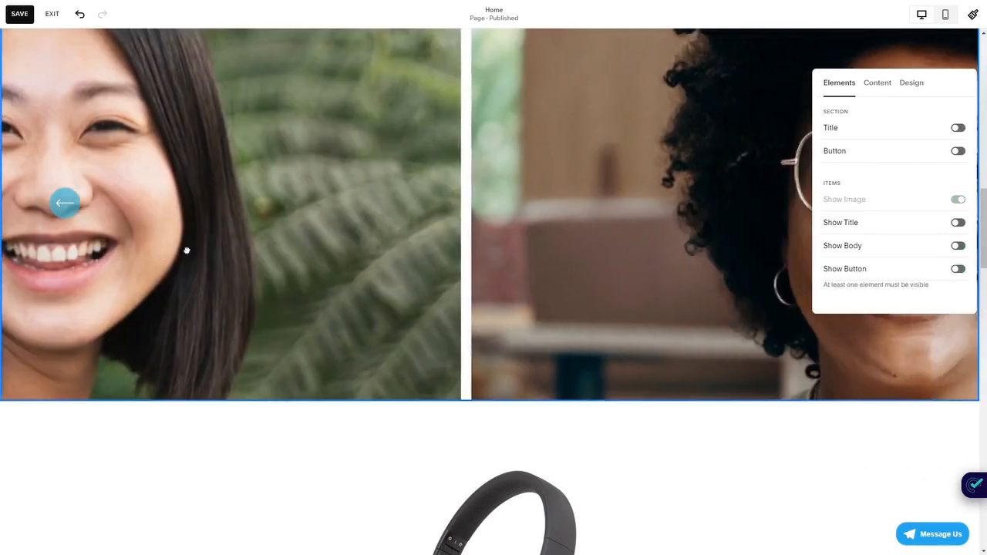
pyautogui.moveTo(565, 202); pyautogui.dragTo(161, 220)
pyautogui.scroll(1, 483, 214)
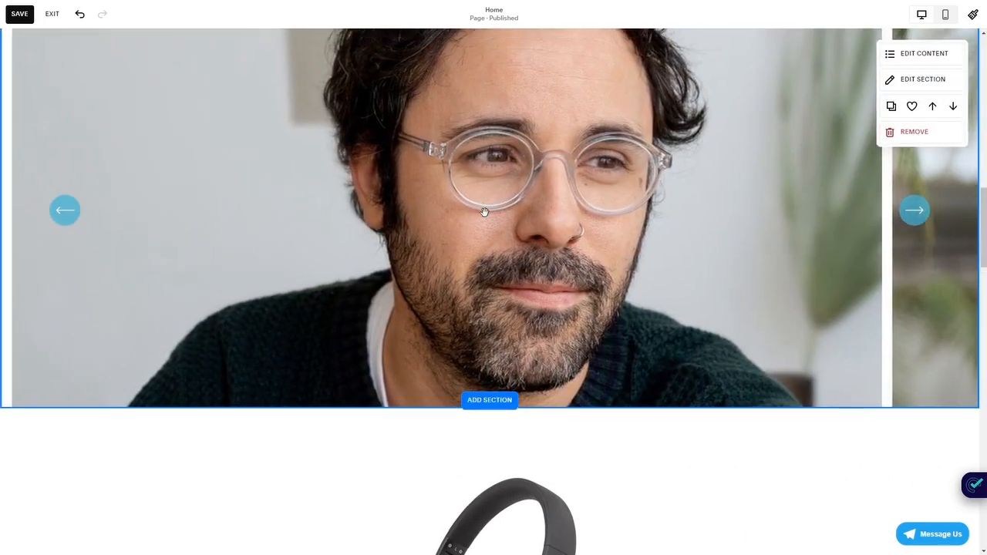
# - Set the team section's layout to Simple List
pyautogui.click(902, 92)
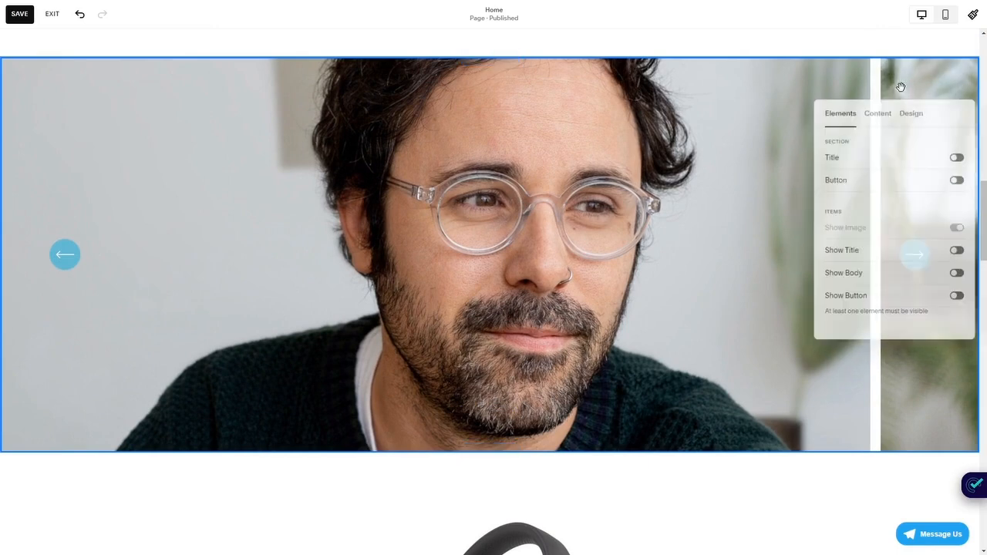
pyautogui.click(908, 114)
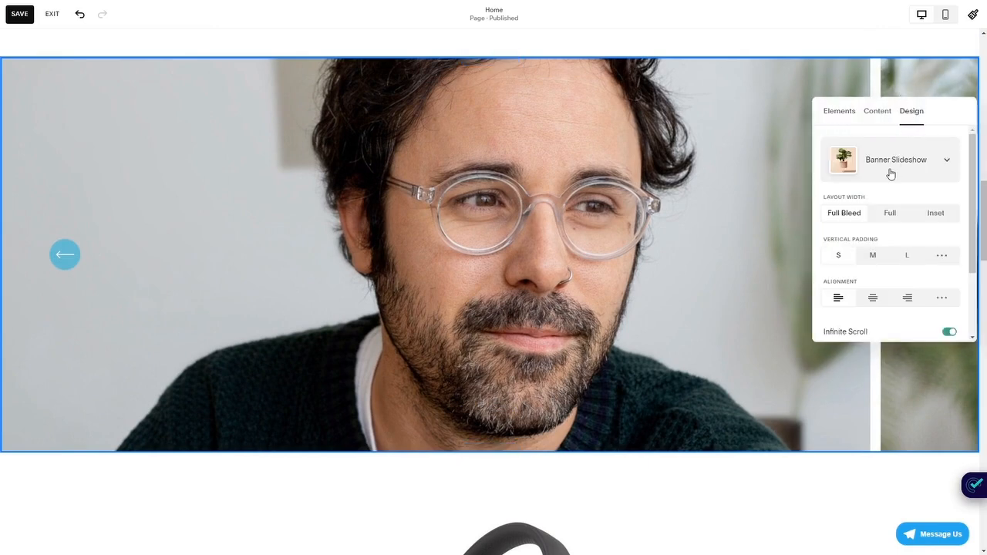
pyautogui.click(887, 166)
pyautogui.click(879, 121)
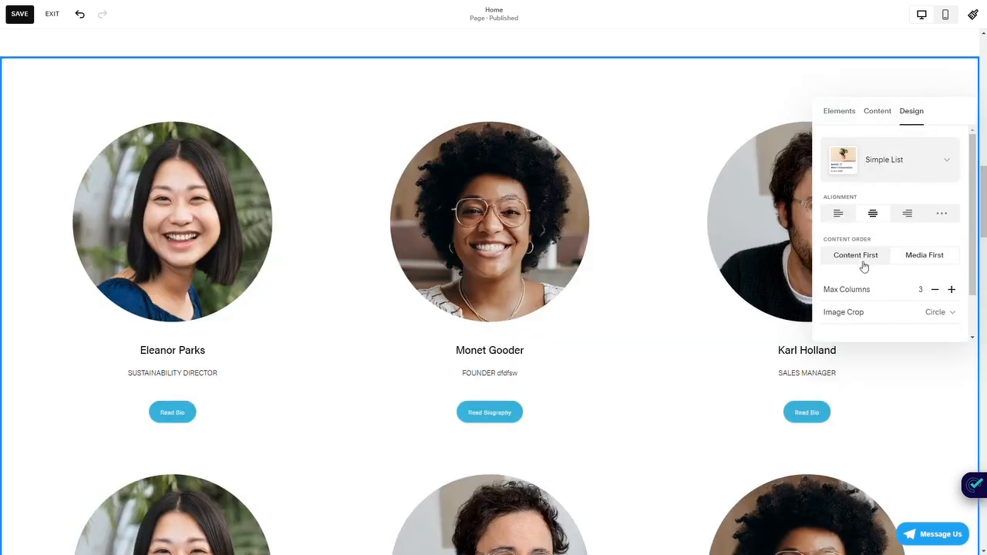
# - Align the items' content to the right and try the Content First order before returning to Media First
pyautogui.scroll(-1, 927, 132)
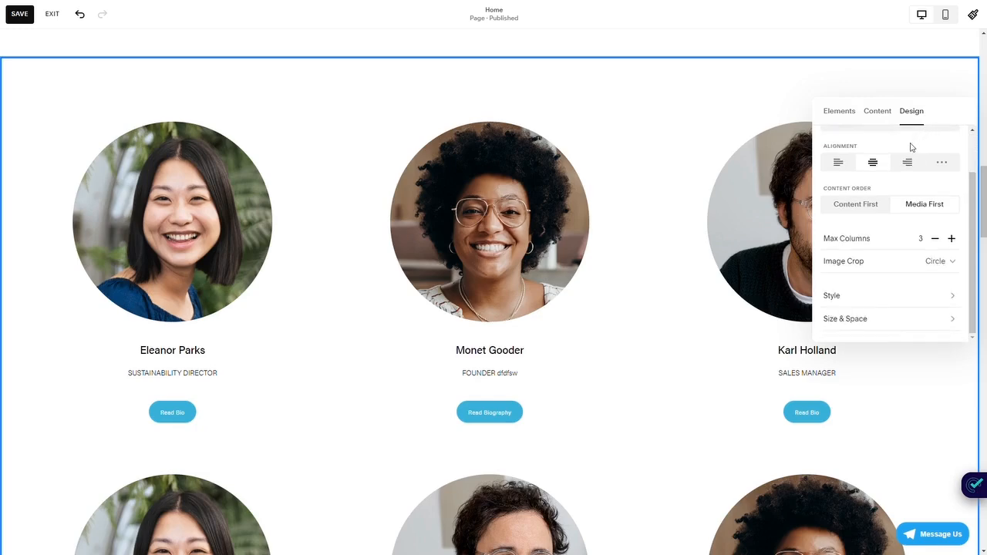
pyautogui.click(841, 163)
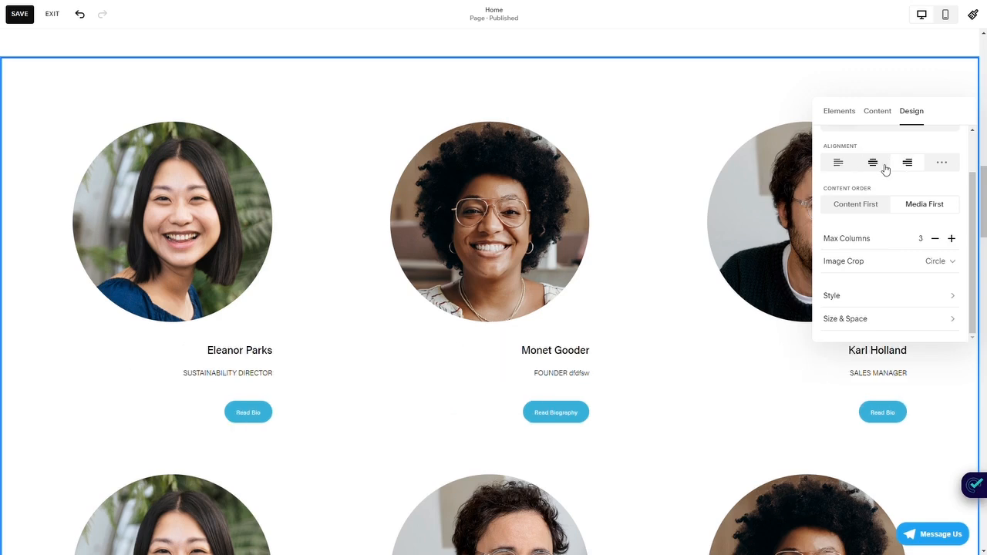
pyautogui.click(872, 209)
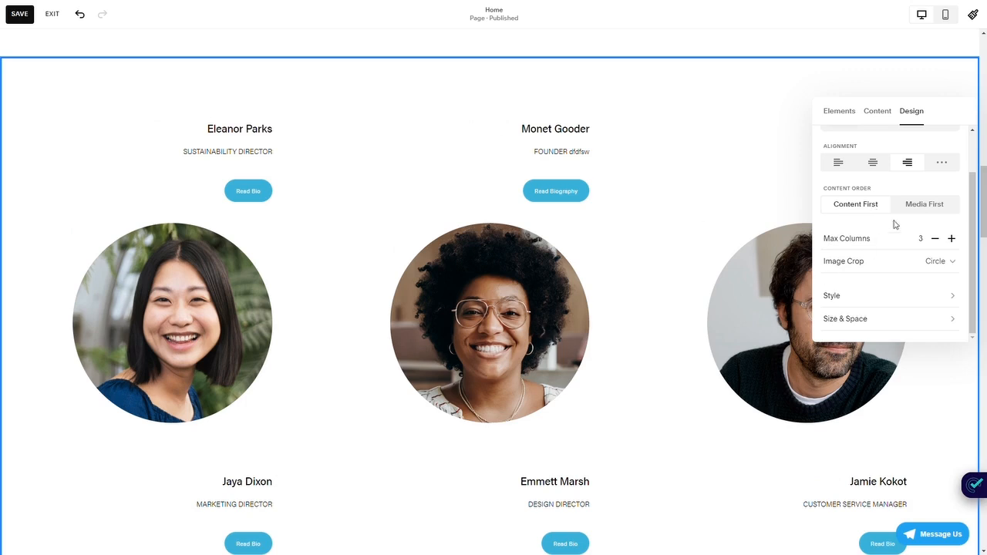
pyautogui.click(928, 206)
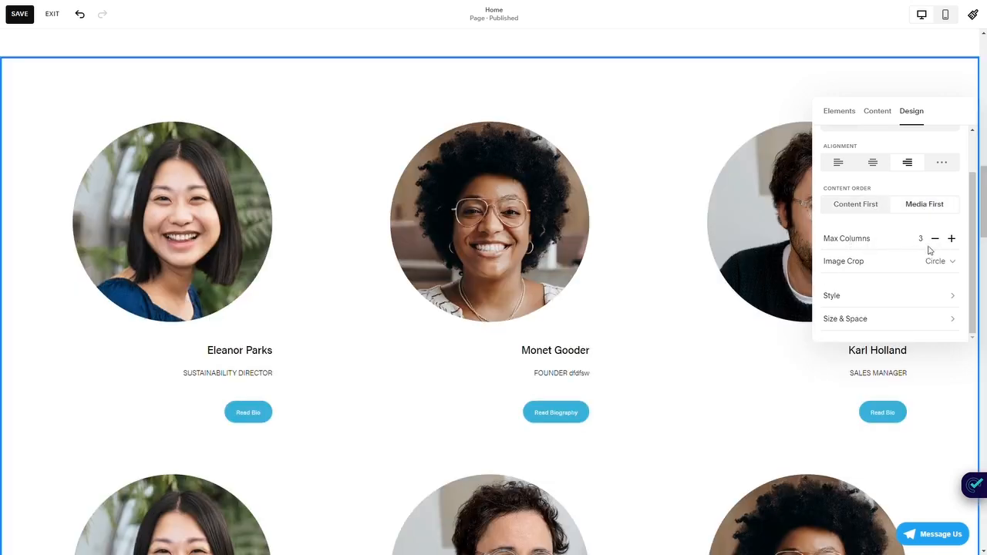
# - Raise the list's maximum columns to 6 and bring it back down to 3
pyautogui.click(951, 239)
pyautogui.click(951, 239)
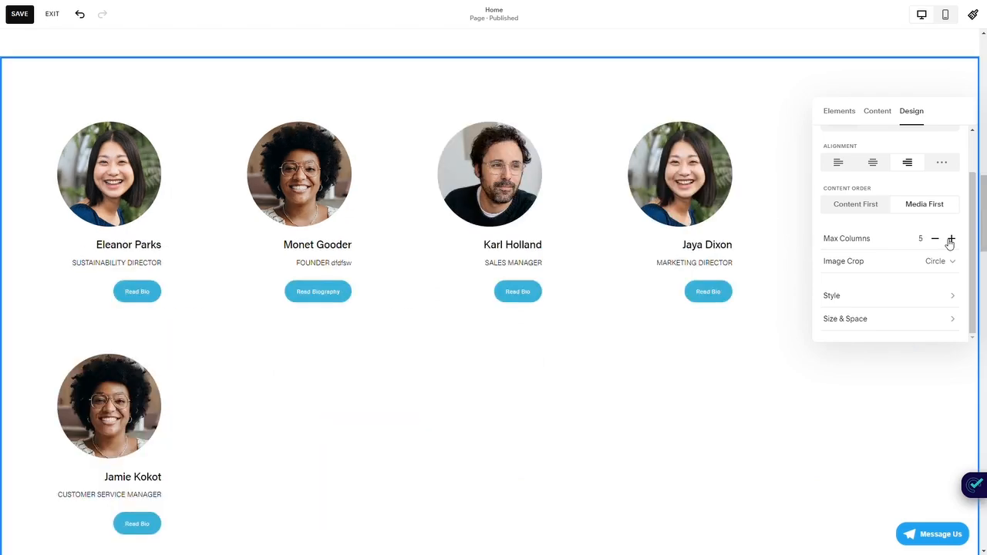
pyautogui.click(951, 239)
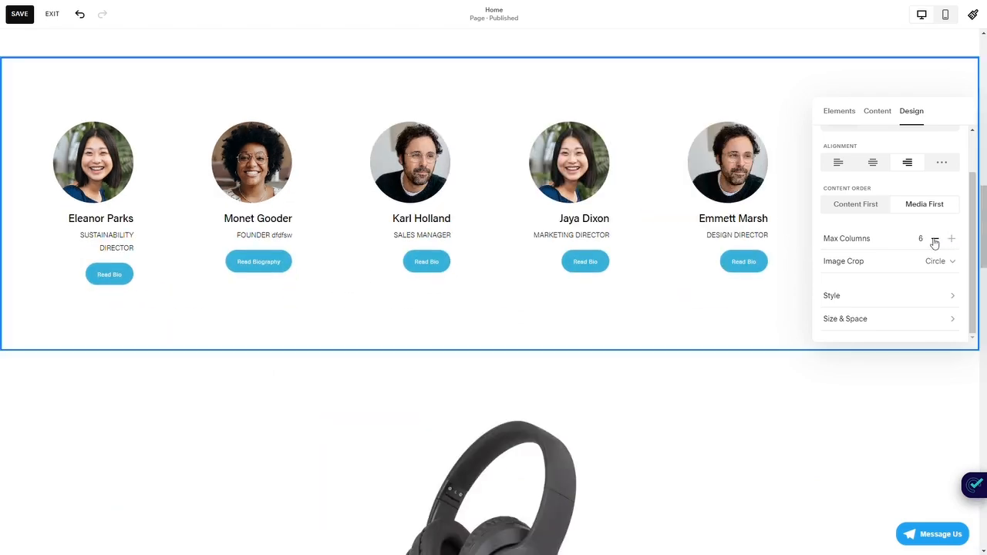
pyautogui.click(935, 240)
pyautogui.click(935, 240)
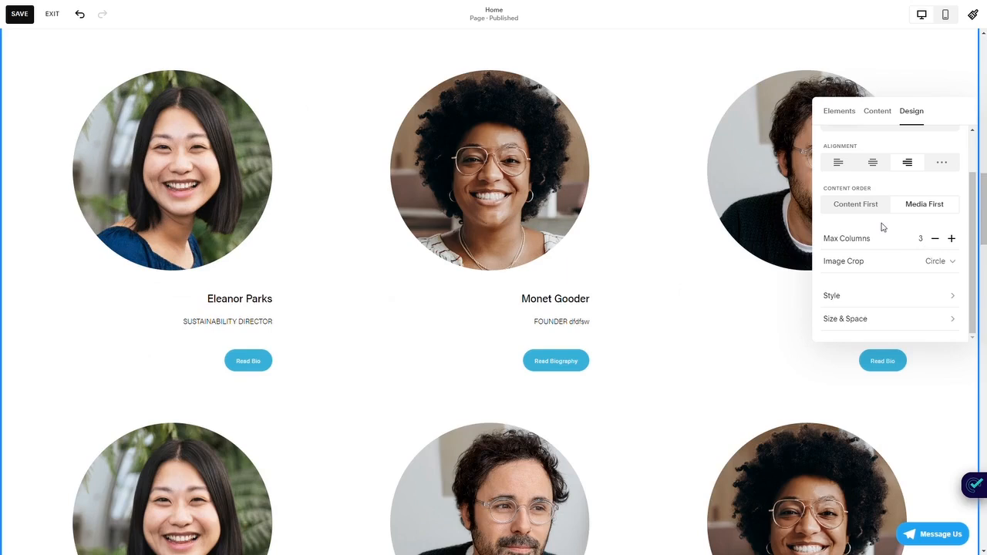
# - Set the team items' image crop to 3:2 and their text size to M
pyautogui.click(929, 264)
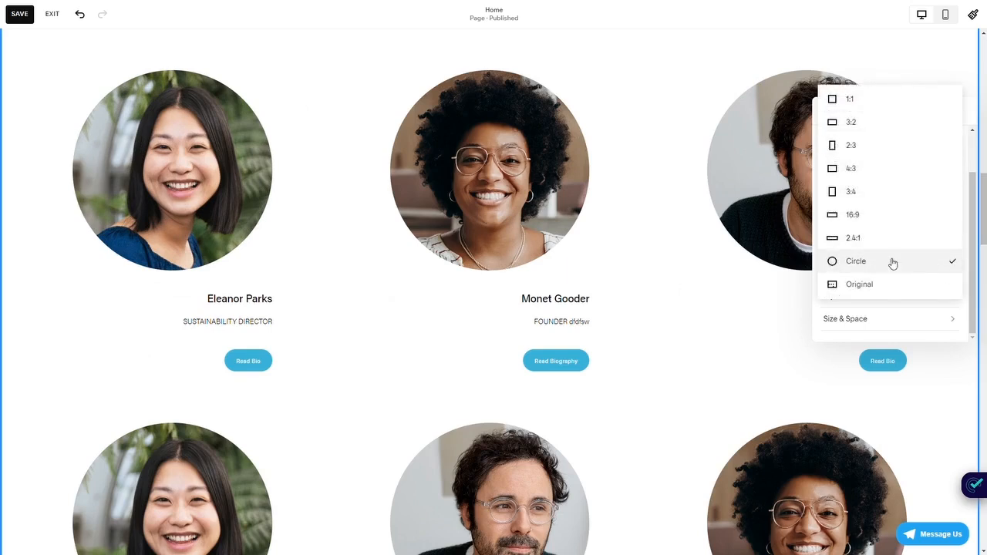
pyautogui.click(855, 124)
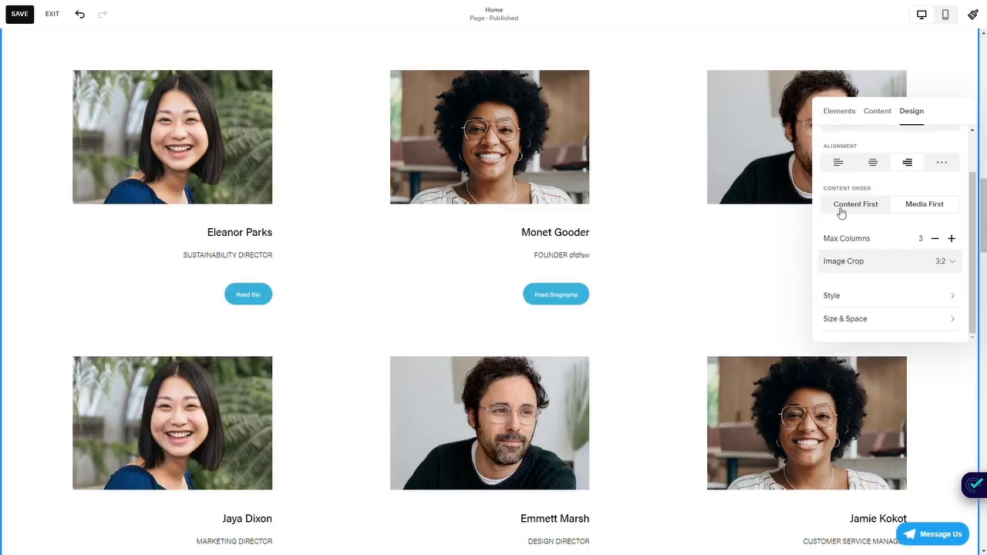
pyautogui.click(847, 298)
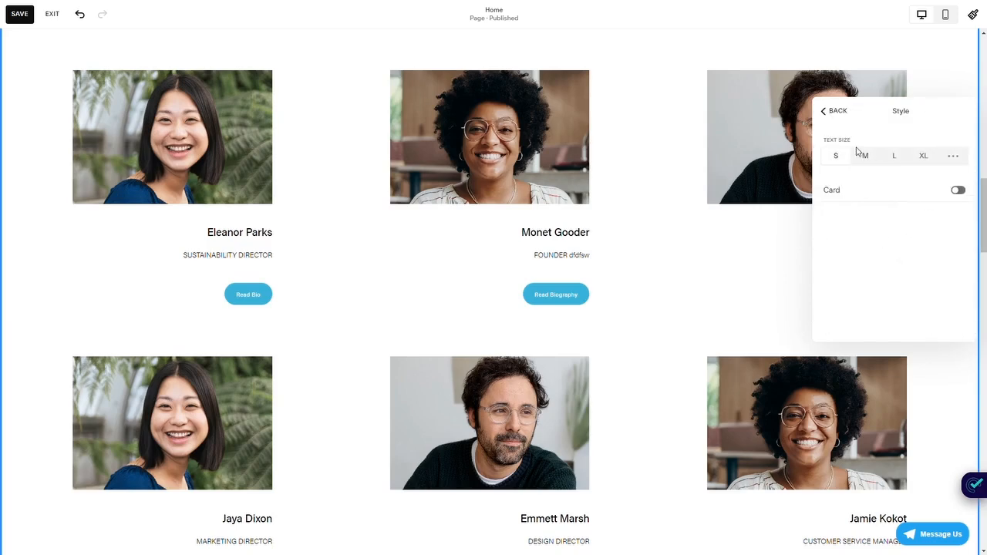
pyautogui.click(865, 155)
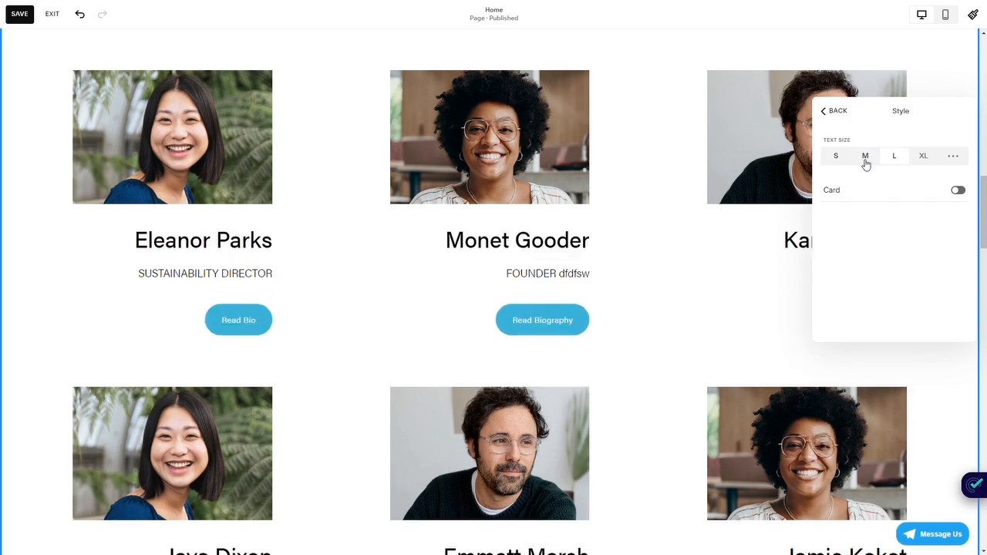
pyautogui.click(866, 157)
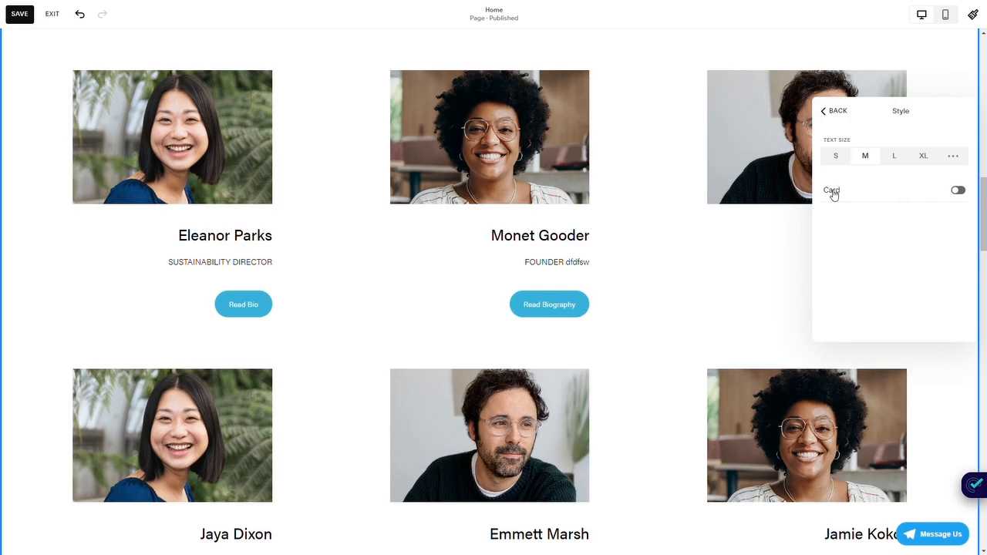
# - Turn on the Card style for the team items and look through its padding settings
pyautogui.click(957, 191)
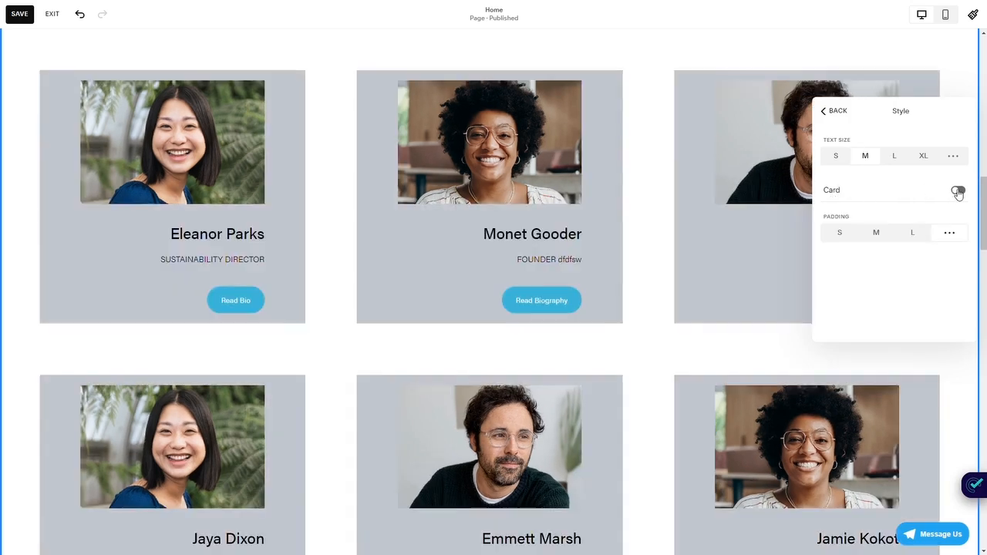
pyautogui.click(948, 189)
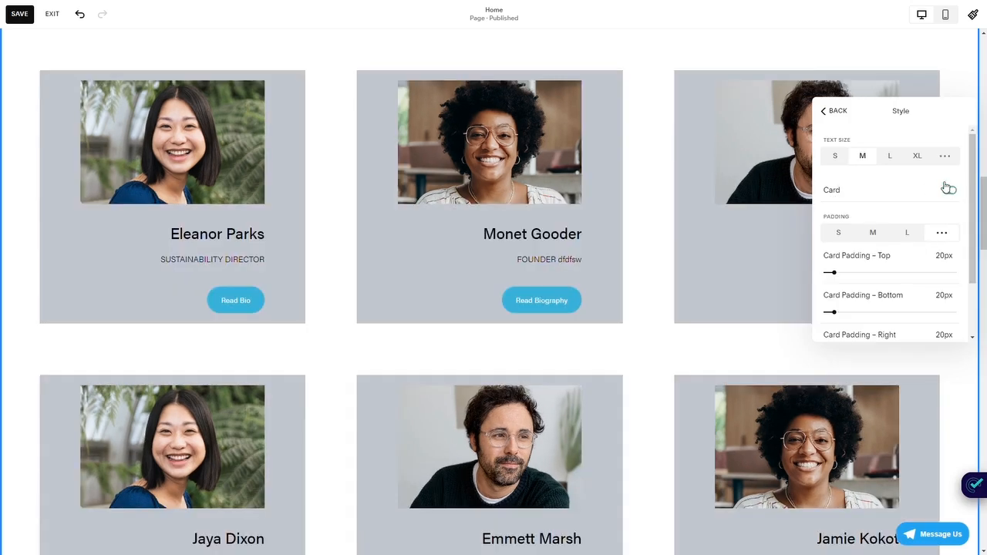
pyautogui.click(946, 188)
pyautogui.scroll(-2, 883, 205)
pyautogui.scroll(2, 848, 203)
pyautogui.scroll(-2, 859, 218)
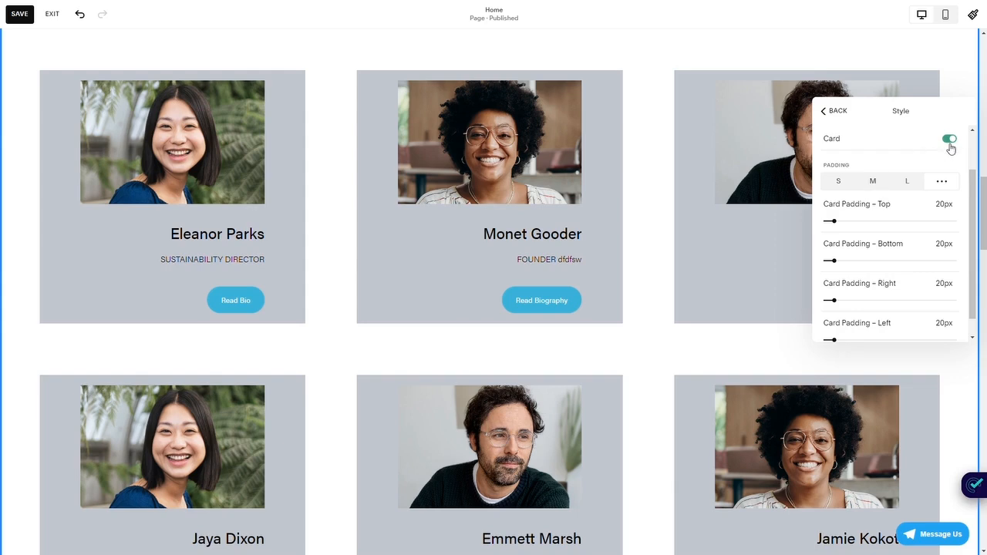
pyautogui.scroll(-1, 882, 259)
pyautogui.scroll(3, 883, 259)
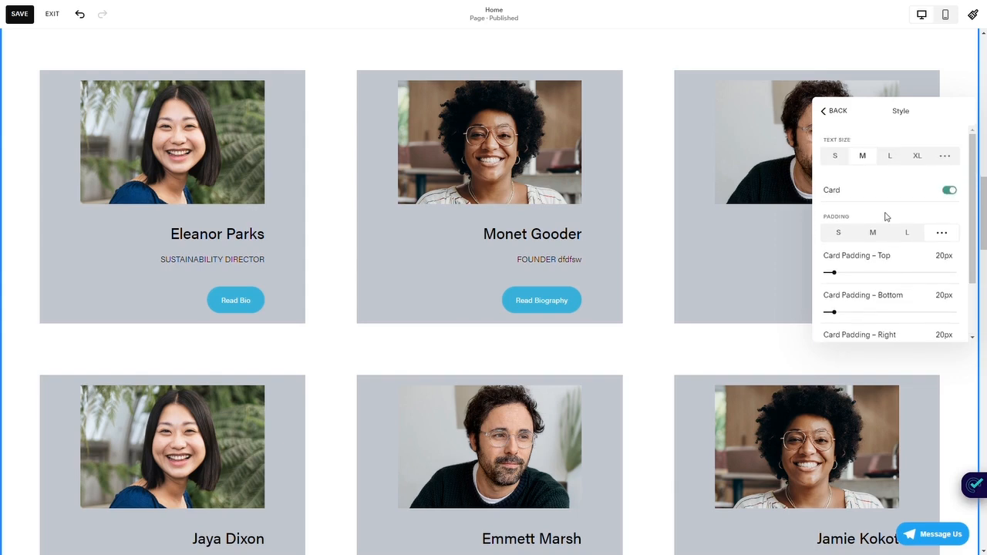
# - Set the card padding of the team items to S and return to the main design settings
pyautogui.click(874, 232)
pyautogui.click(837, 232)
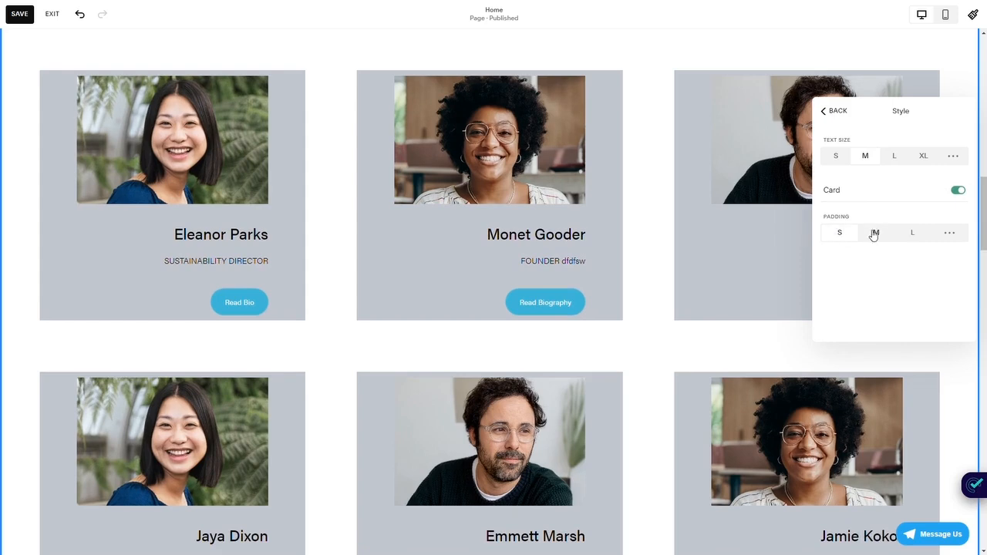
pyautogui.click(839, 112)
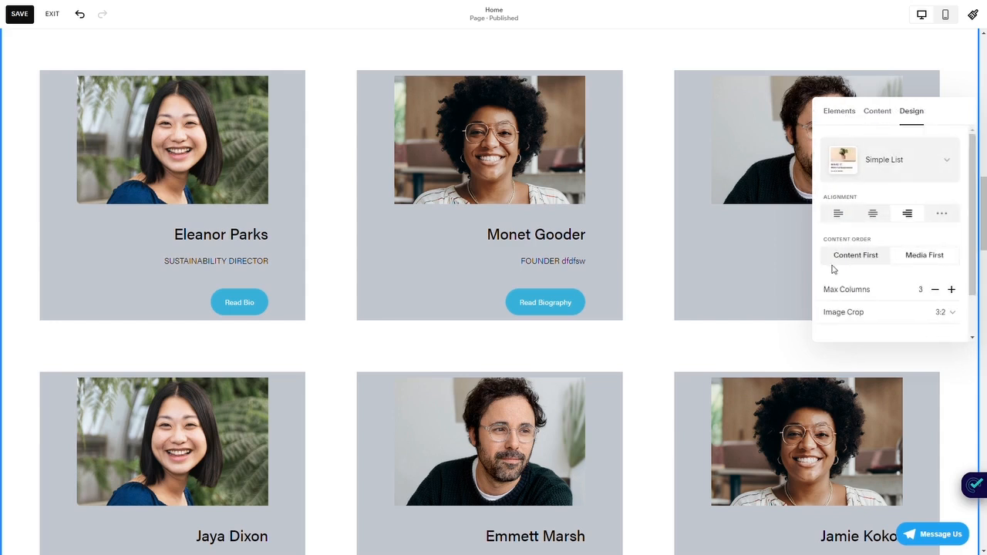
# - Compare the content placement options, keep the content centred, and tighten the spacing between the team items and their elements
pyautogui.scroll(-2, 841, 264)
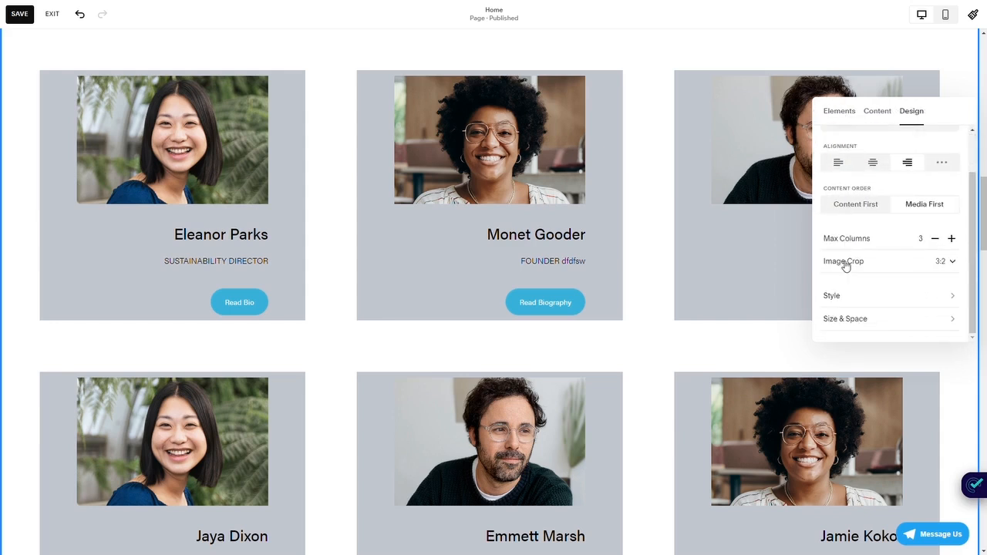
pyautogui.click(854, 324)
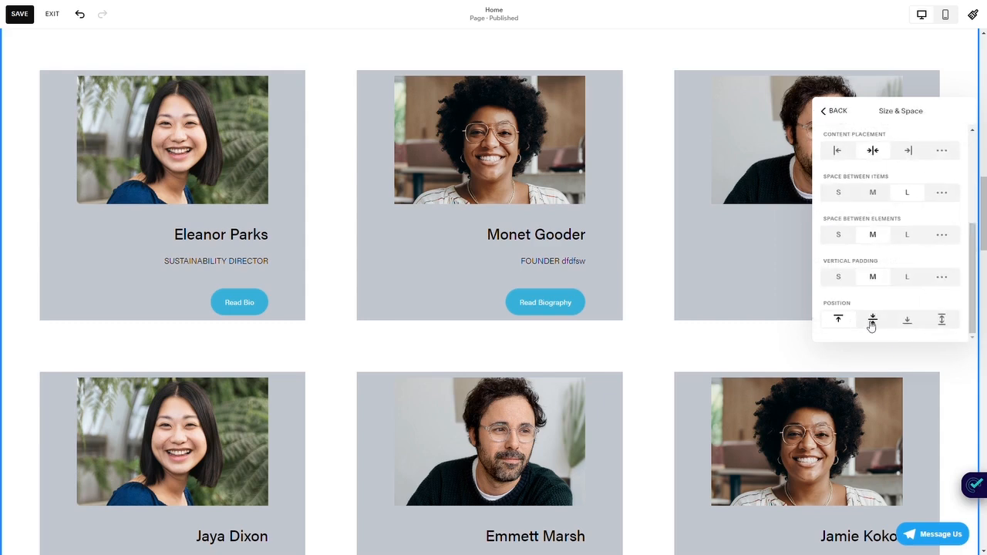
pyautogui.click(848, 151)
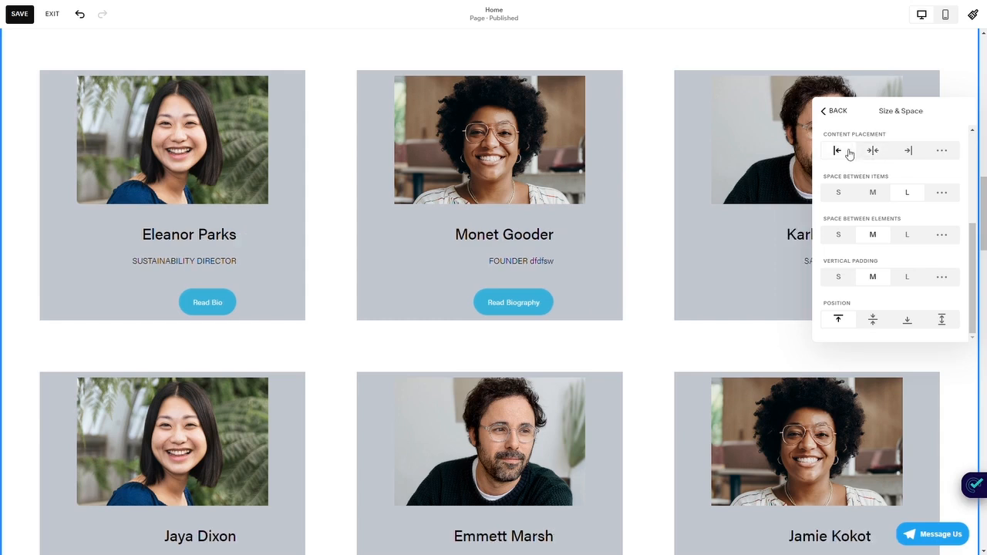
pyautogui.click(909, 152)
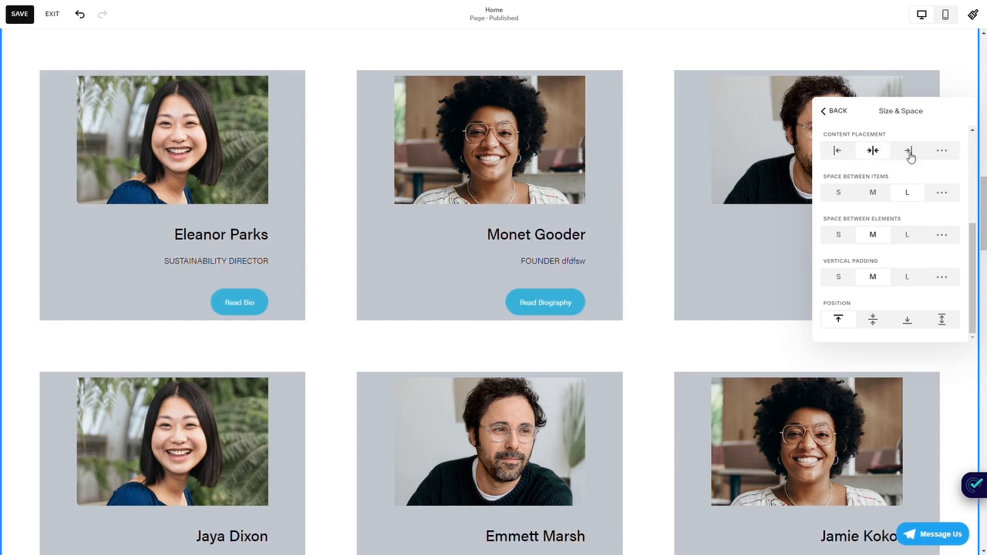
pyautogui.click(853, 151)
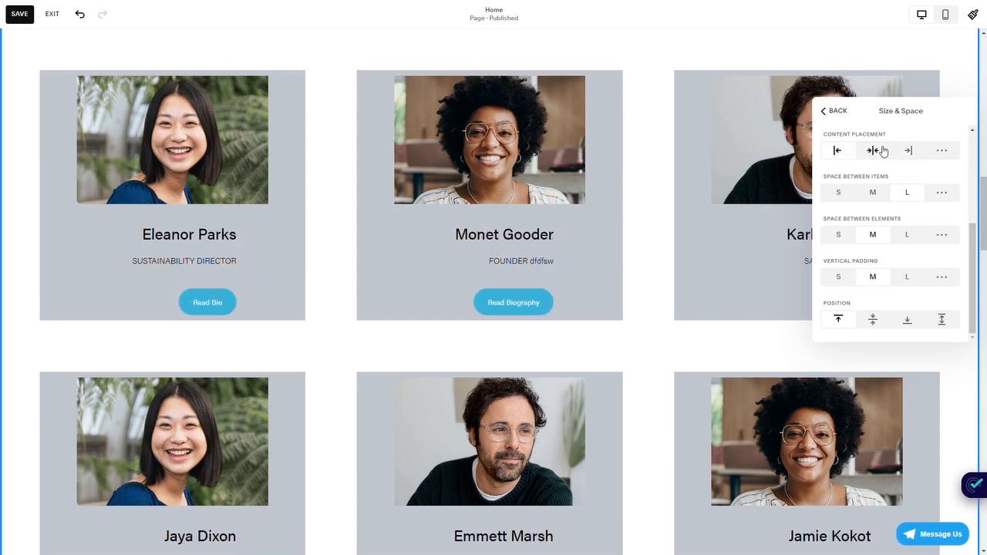
pyautogui.click(719, 313)
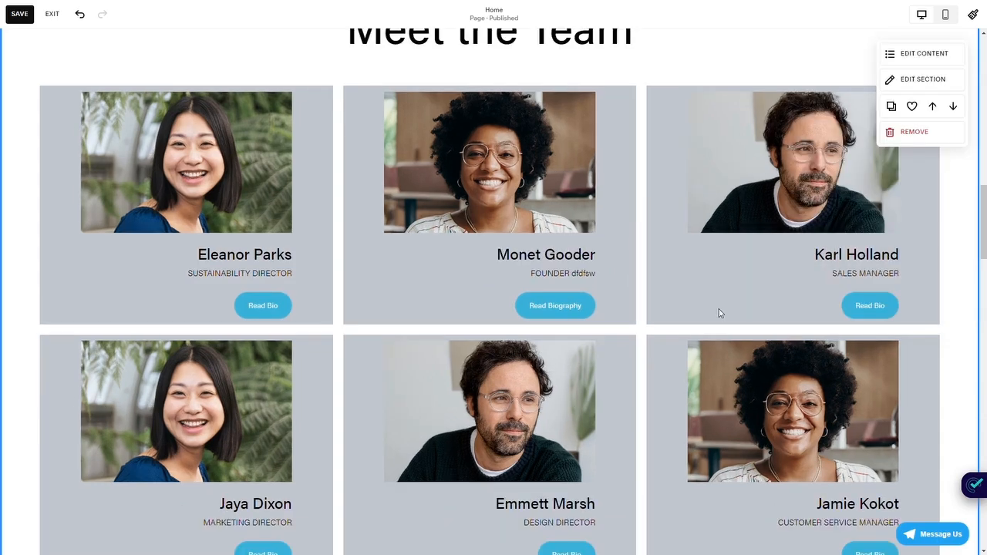
# - Look over the restyled Meet the Team section, from its heading down through the team cards
pyautogui.scroll(2, 717, 313)
pyautogui.scroll(-1, 717, 314)
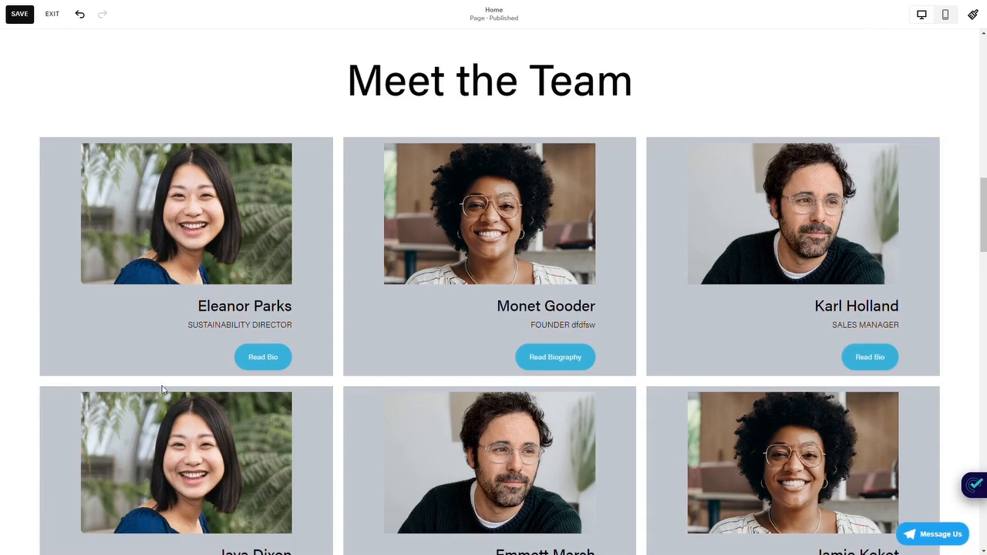
pyautogui.scroll(2, 308, 357)
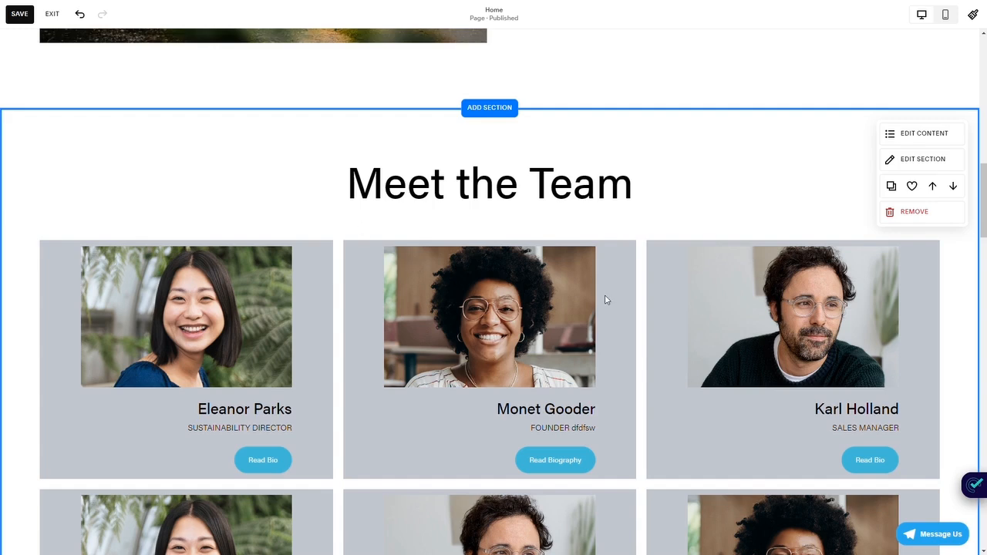
pyautogui.scroll(-1, 605, 300)
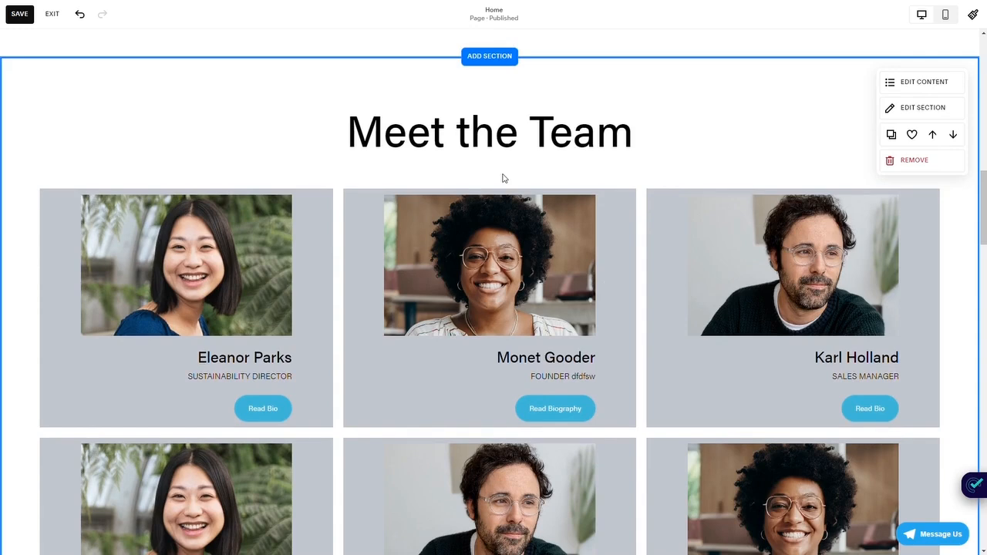
pyautogui.scroll(1, 650, 209)
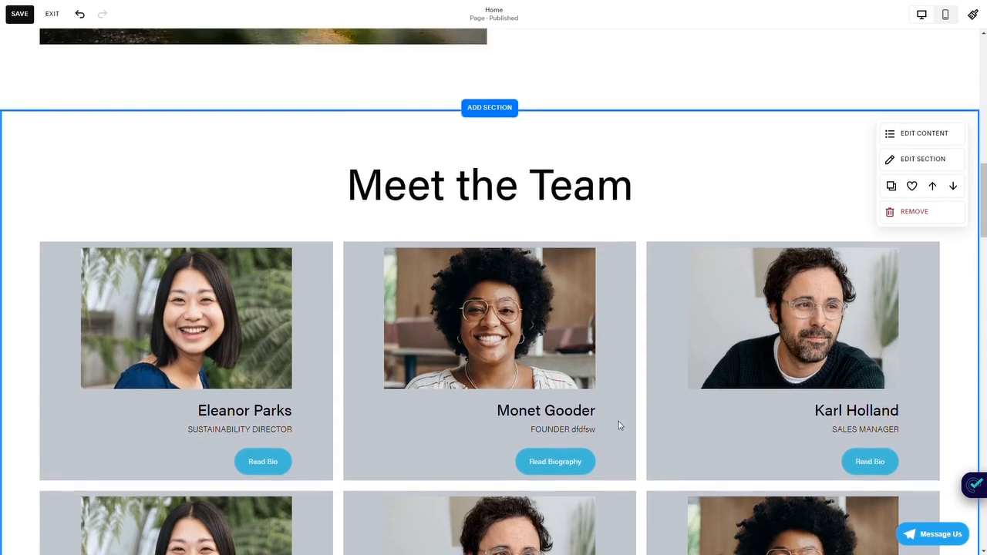
pyautogui.scroll(1, 619, 424)
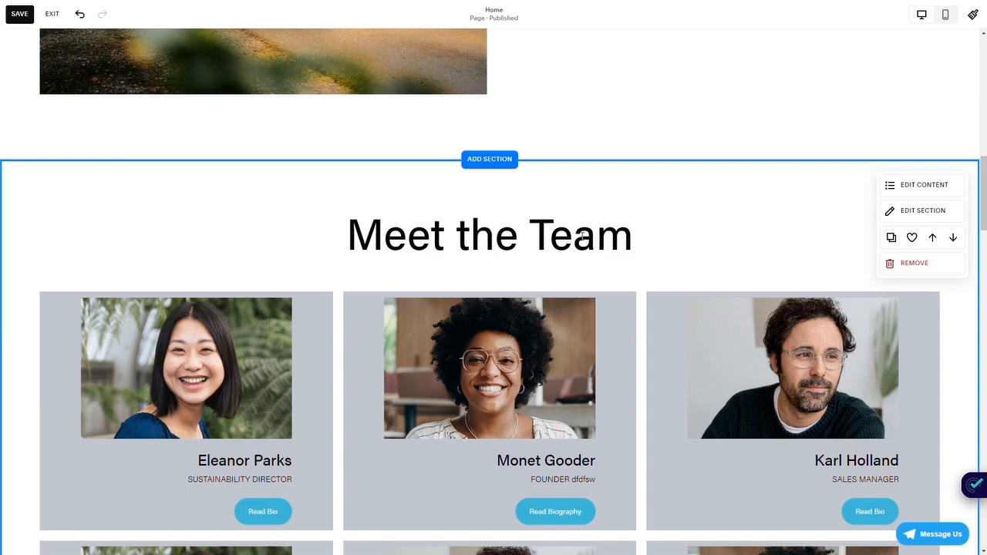
pyautogui.scroll(-2, 631, 307)
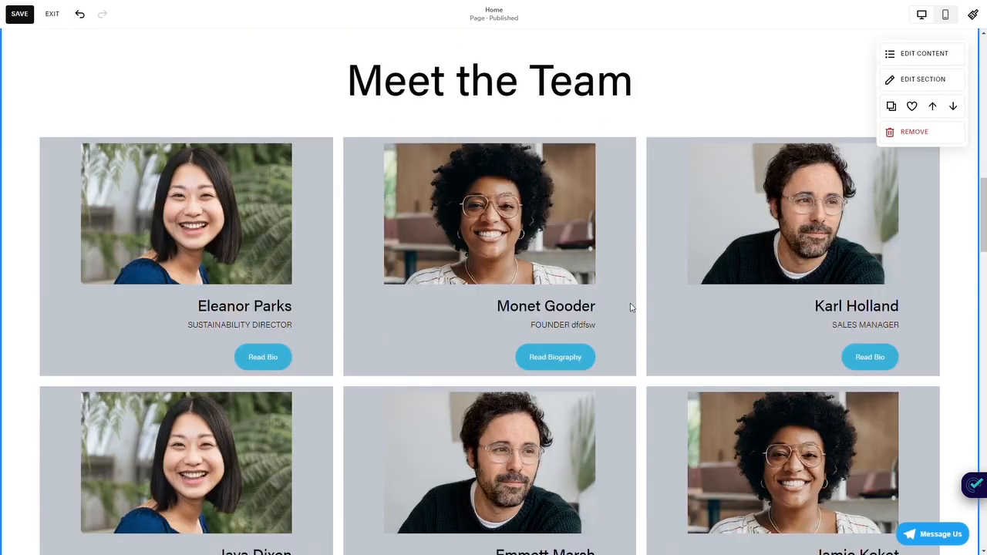
# - Review the Meet the Team section's list of content items and its element visibility settings
pyautogui.click(892, 65)
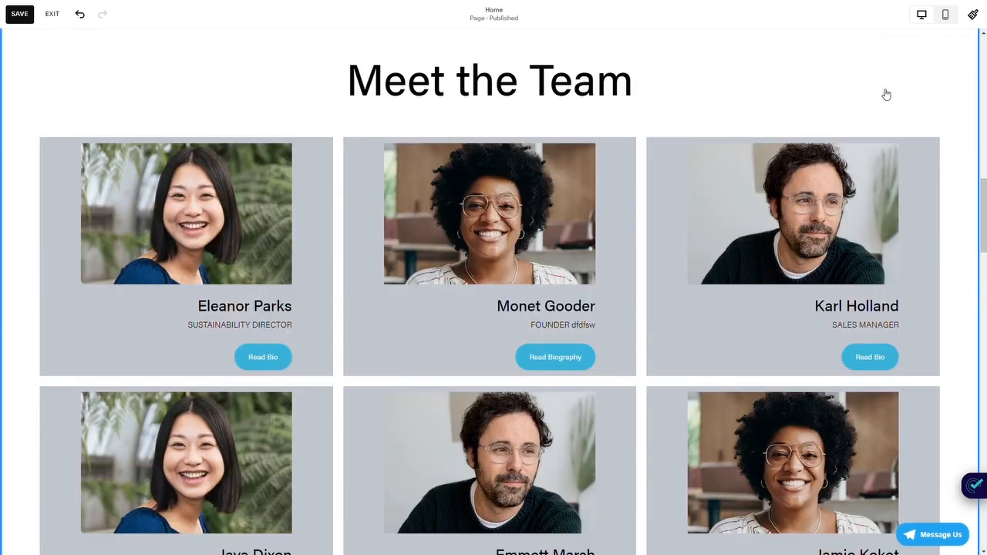
pyautogui.click(867, 86)
pyautogui.scroll(-1, 887, 172)
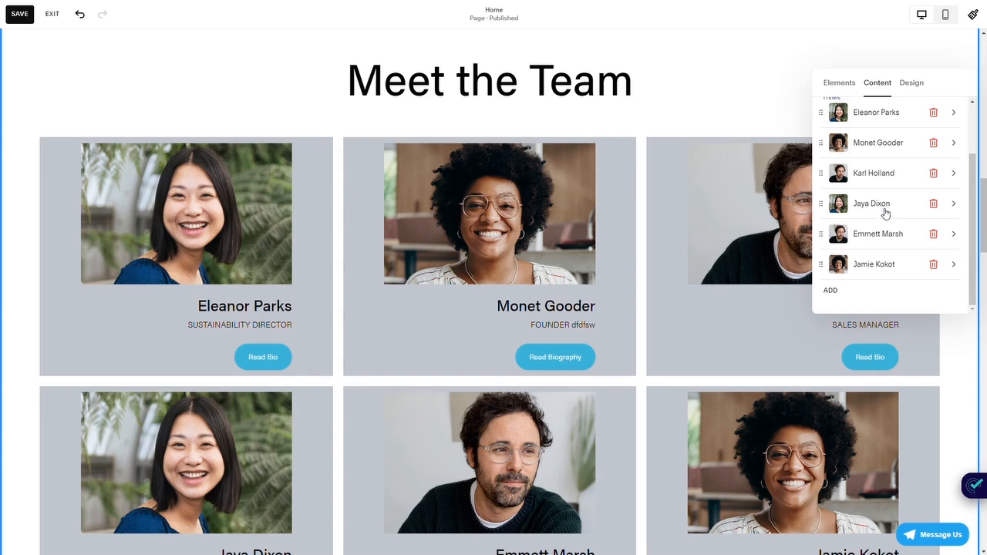
pyautogui.click(614, 216)
pyautogui.scroll(-1, 614, 216)
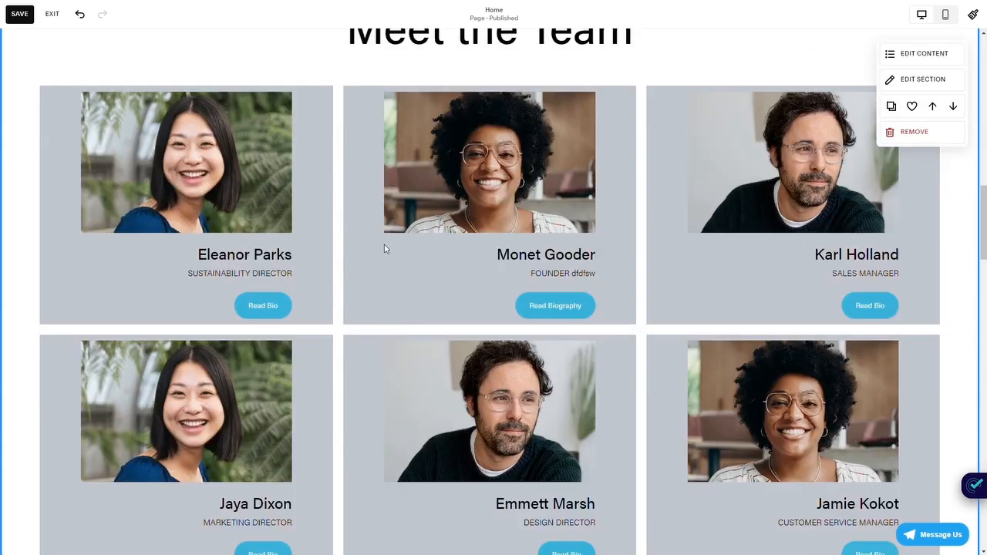
pyautogui.scroll(1, 387, 249)
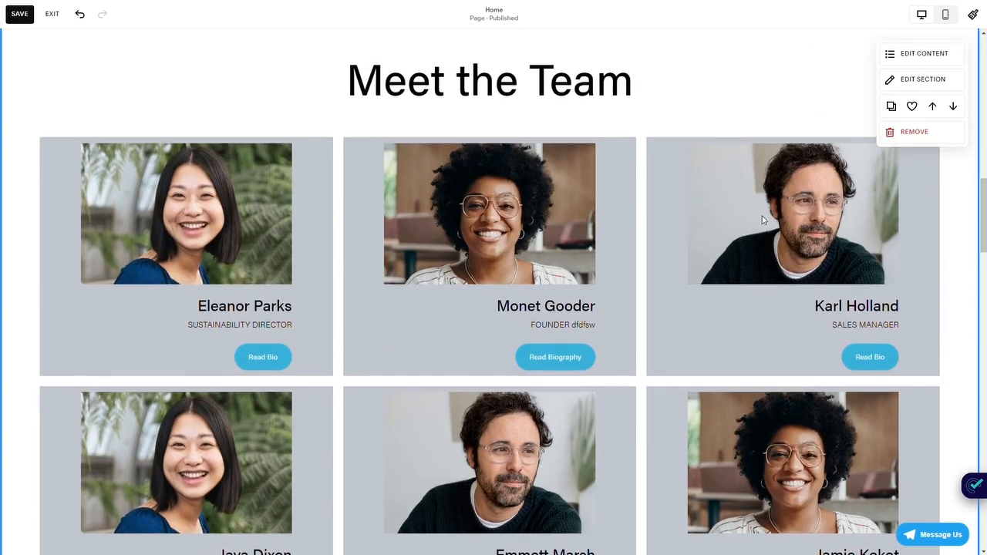
pyautogui.click(893, 79)
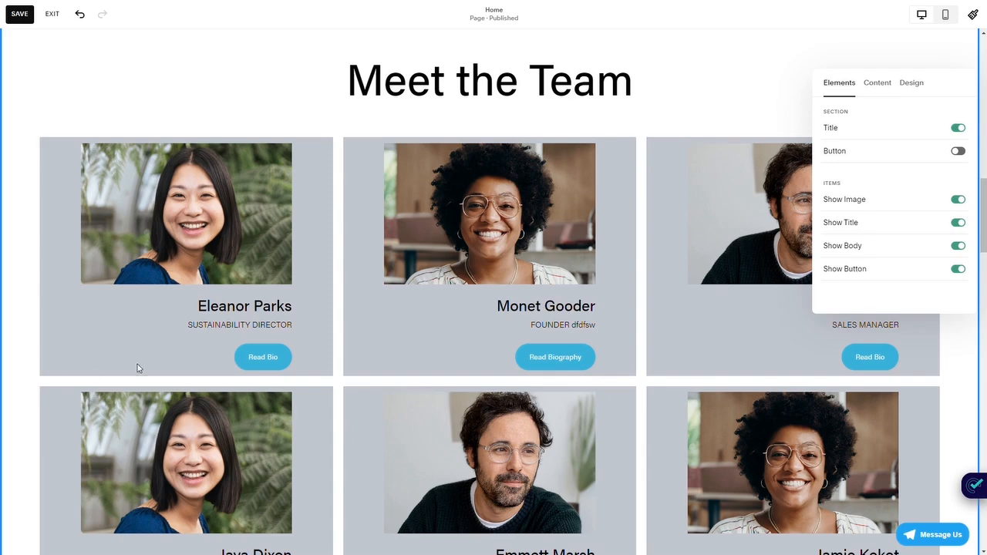
pyautogui.click(278, 137)
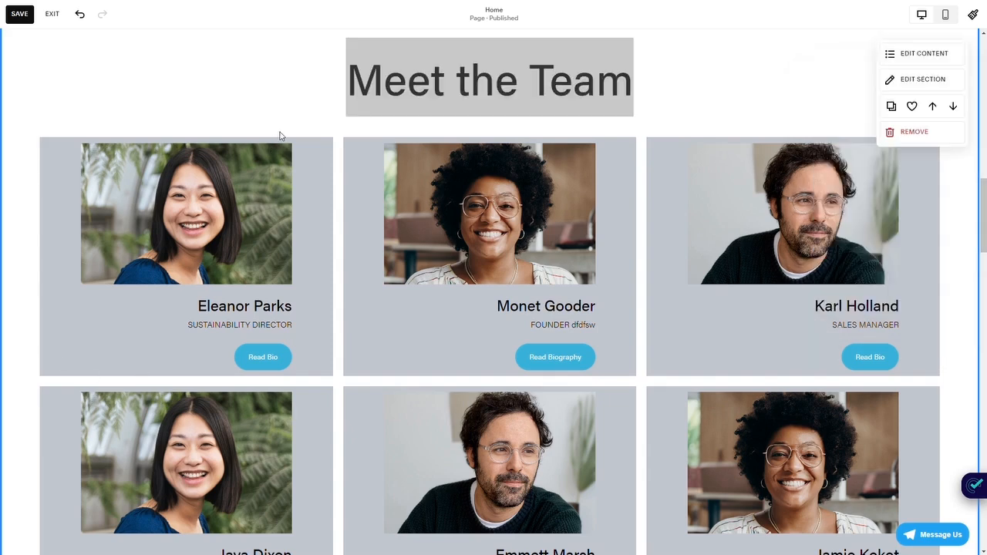